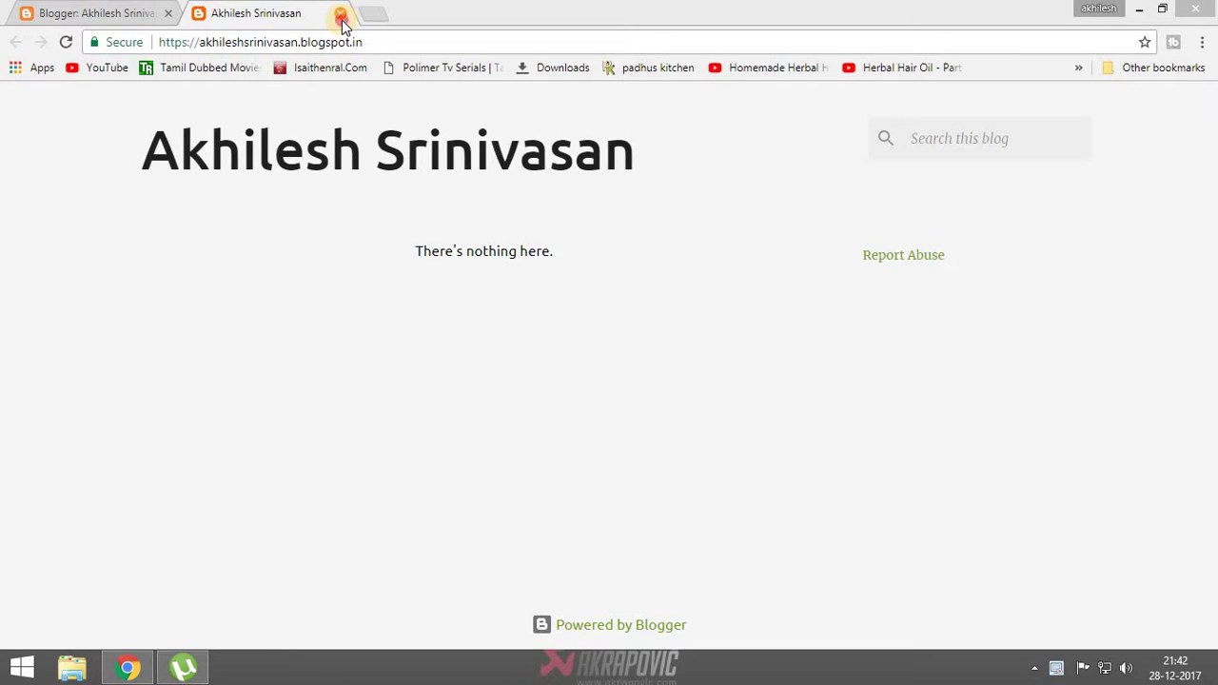
Close the blog's public page and start a new post, placing the cursor in the empty post body.
{"action": "left_click", "coordinate": [341, 16]}
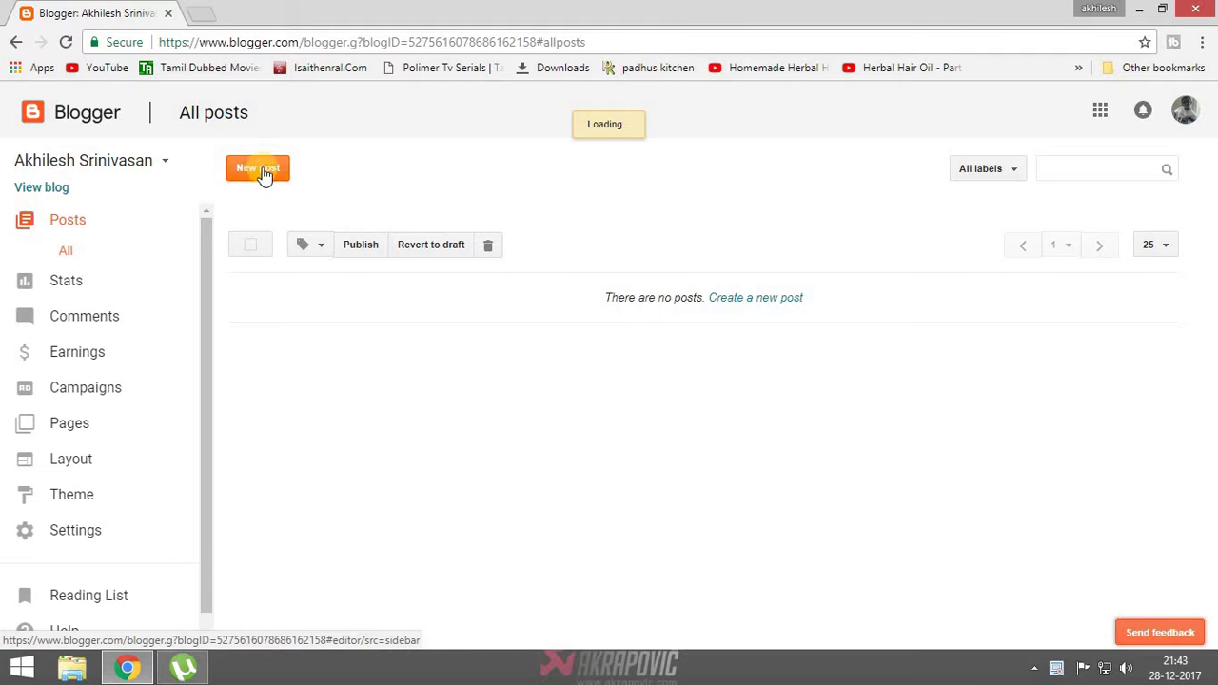
{"action": "left_click_drag", "start_coordinate": [215, 139], "coordinate": [263, 171]}
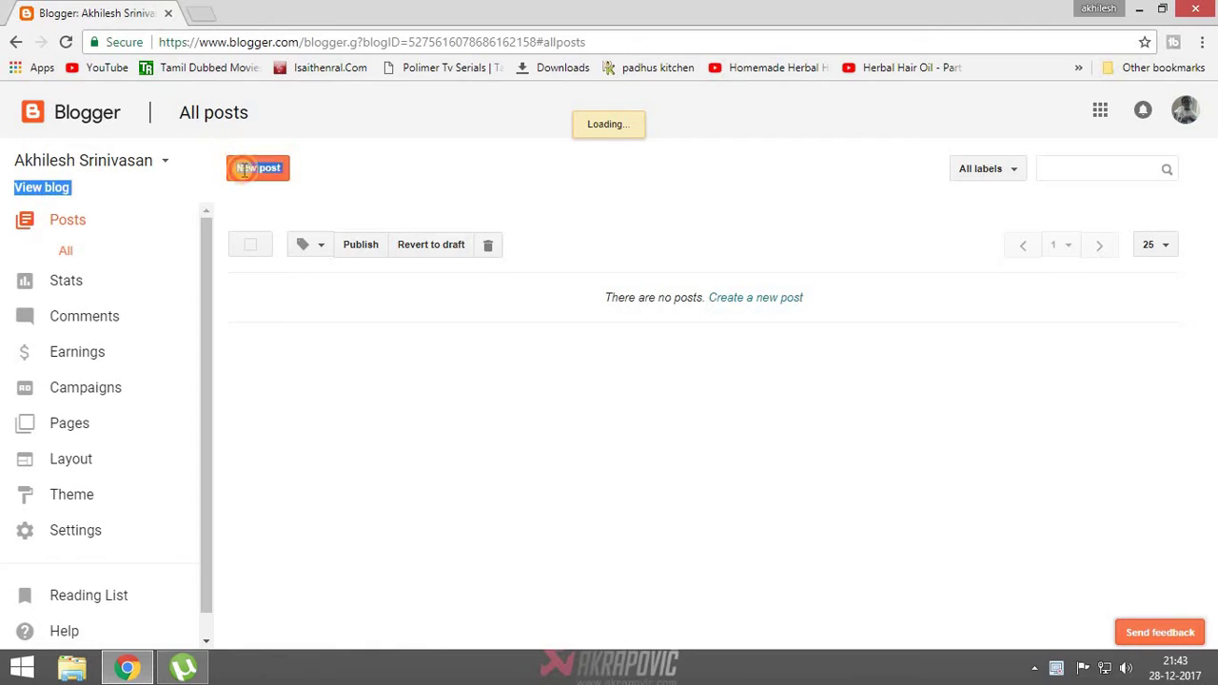
{"action": "left_click", "coordinate": [355, 166]}
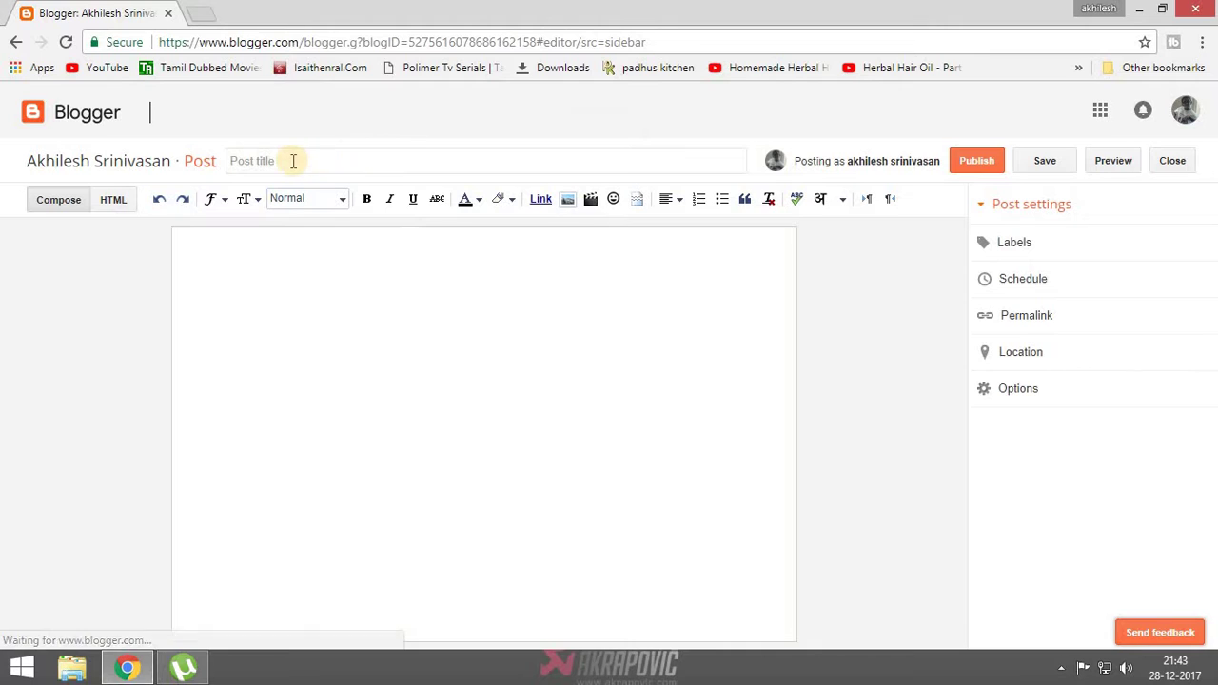
{"action": "left_click", "coordinate": [293, 161]}
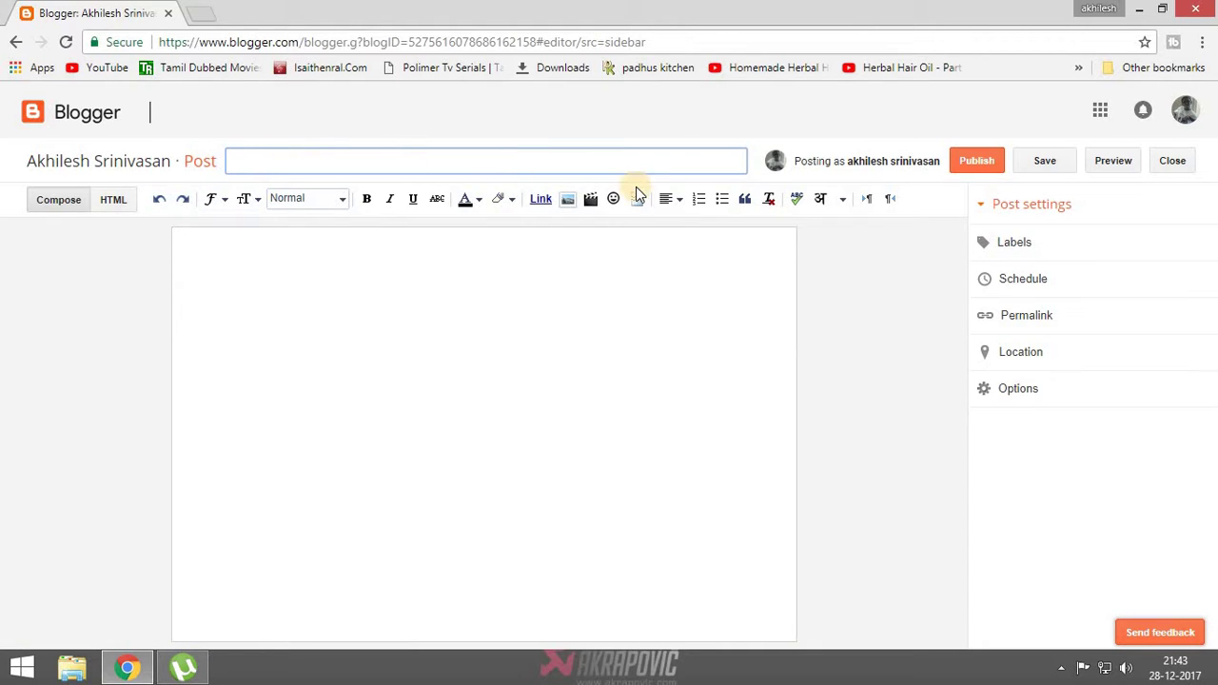
{"action": "left_click", "coordinate": [279, 162]}
{"action": "left_click", "coordinate": [524, 248]}
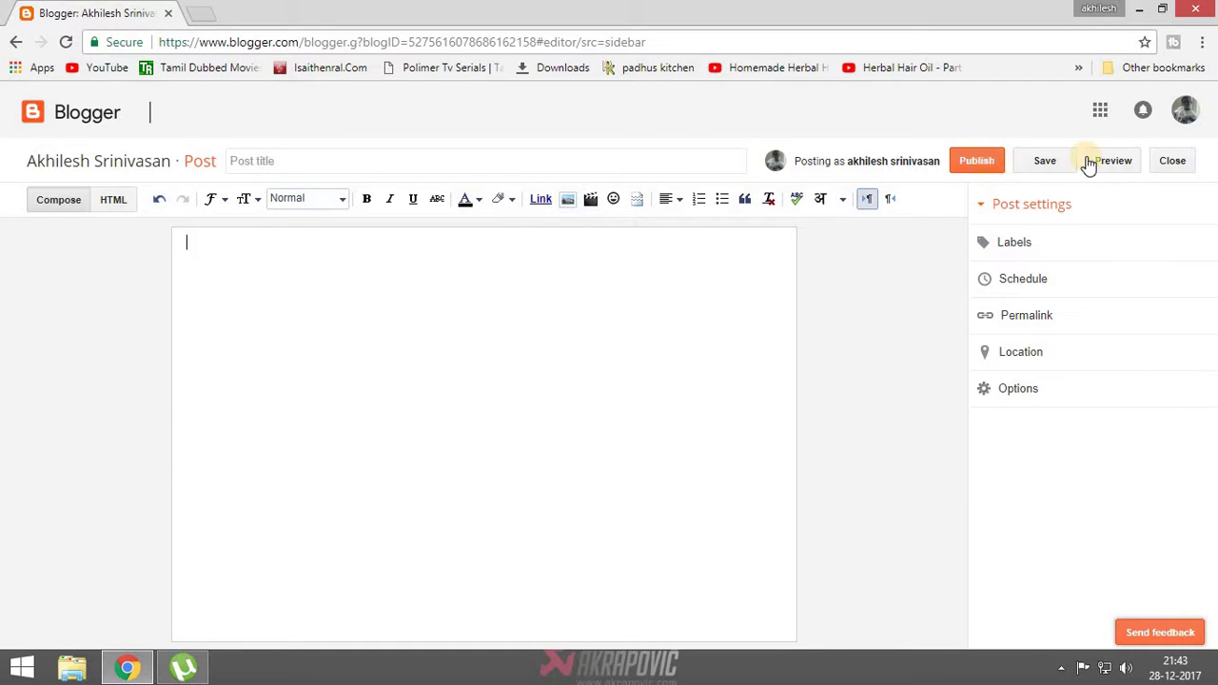
Open the Add a Video dialog for the post and choose YouTube as the video source.
{"action": "left_click", "coordinate": [588, 204]}
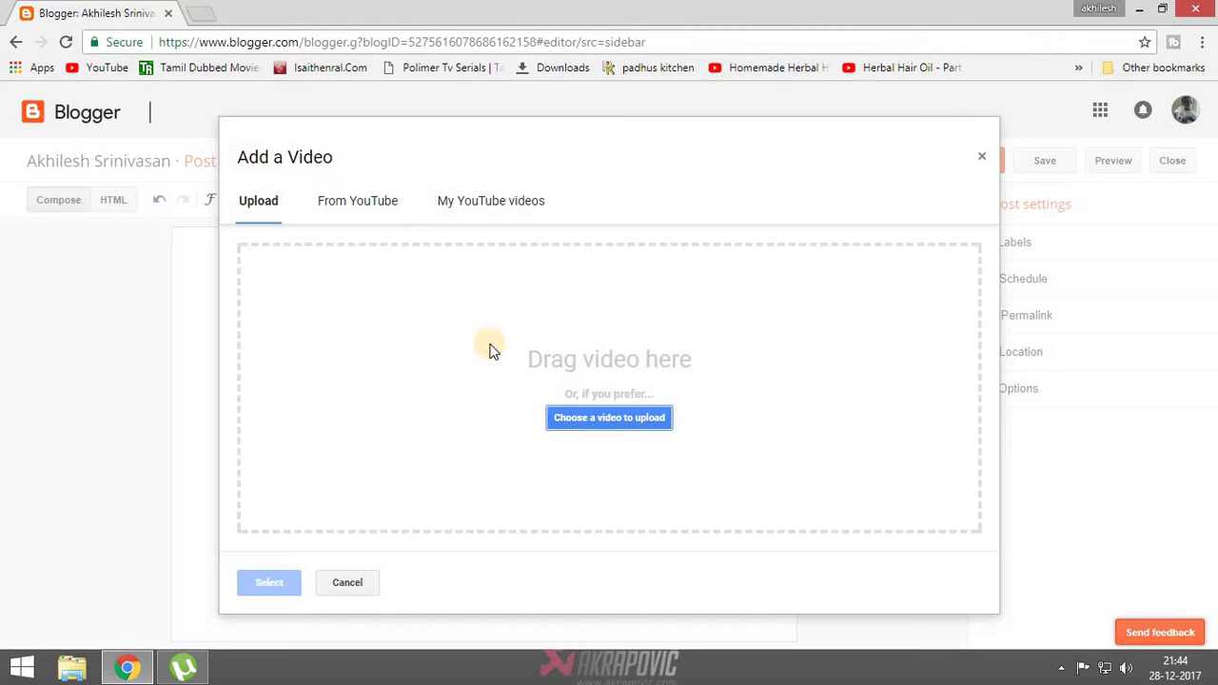
{"action": "left_click", "coordinate": [351, 207]}
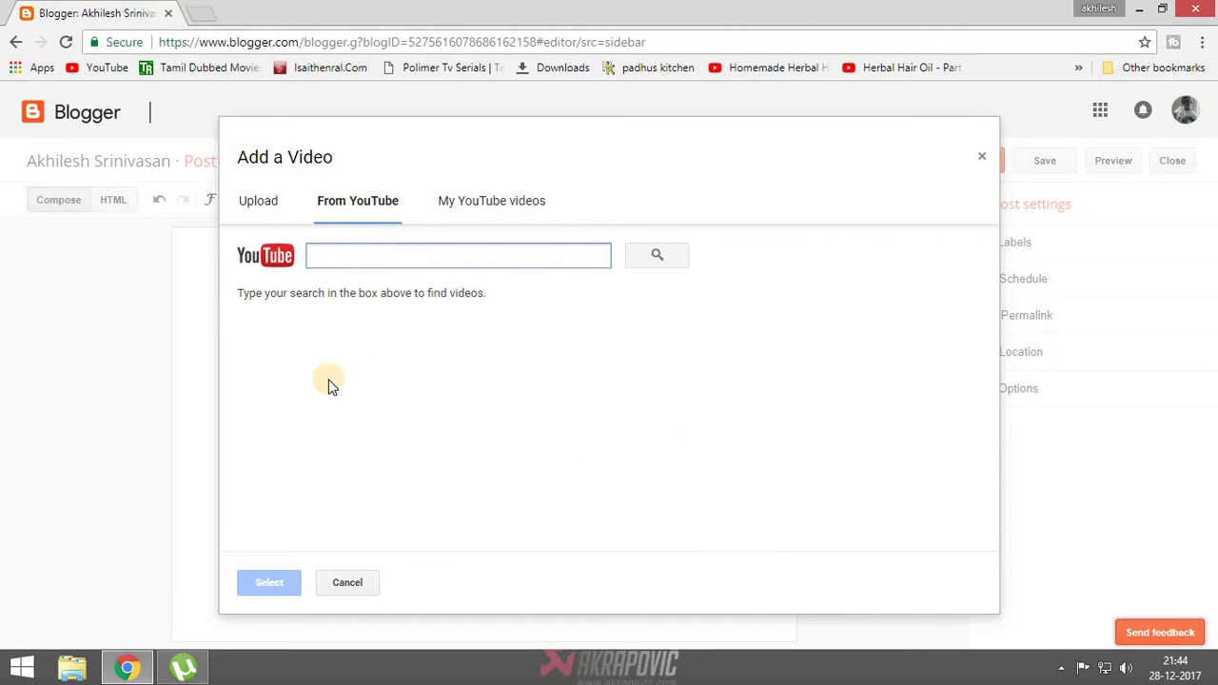
Open youtube.com in a new browser tab and search for "pokemon go".
{"action": "left_click", "coordinate": [200, 14]}
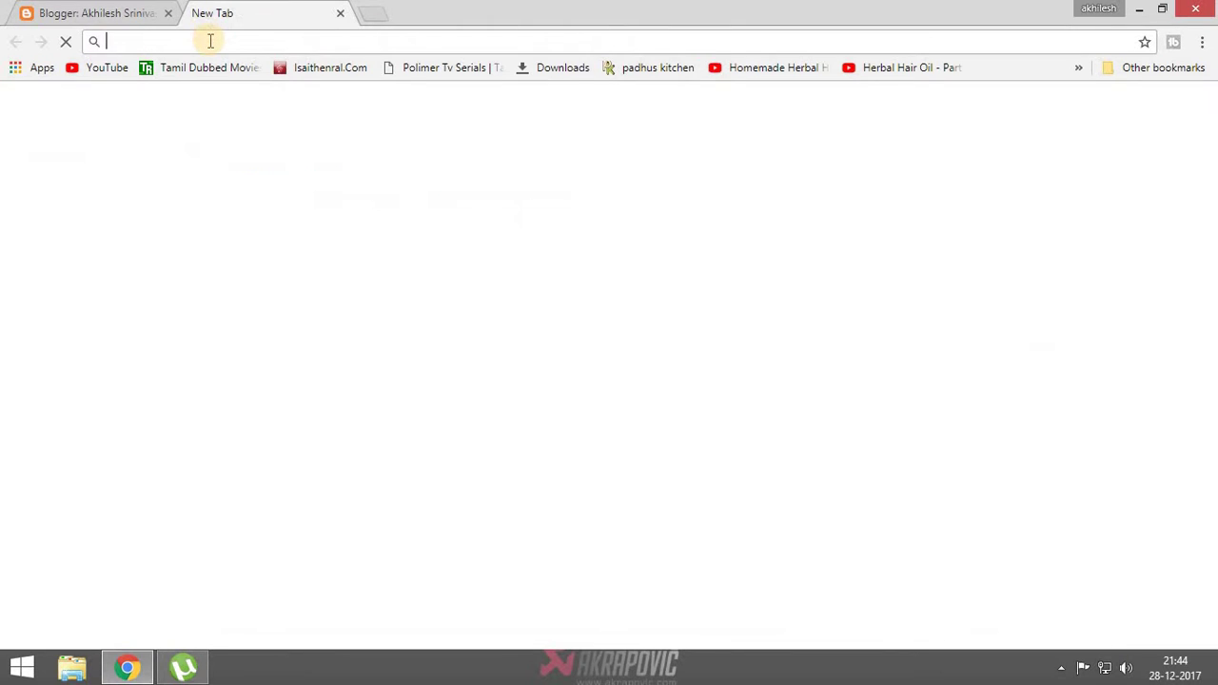
{"action": "type", "text": "youtube.com/my_videos?o=U"}
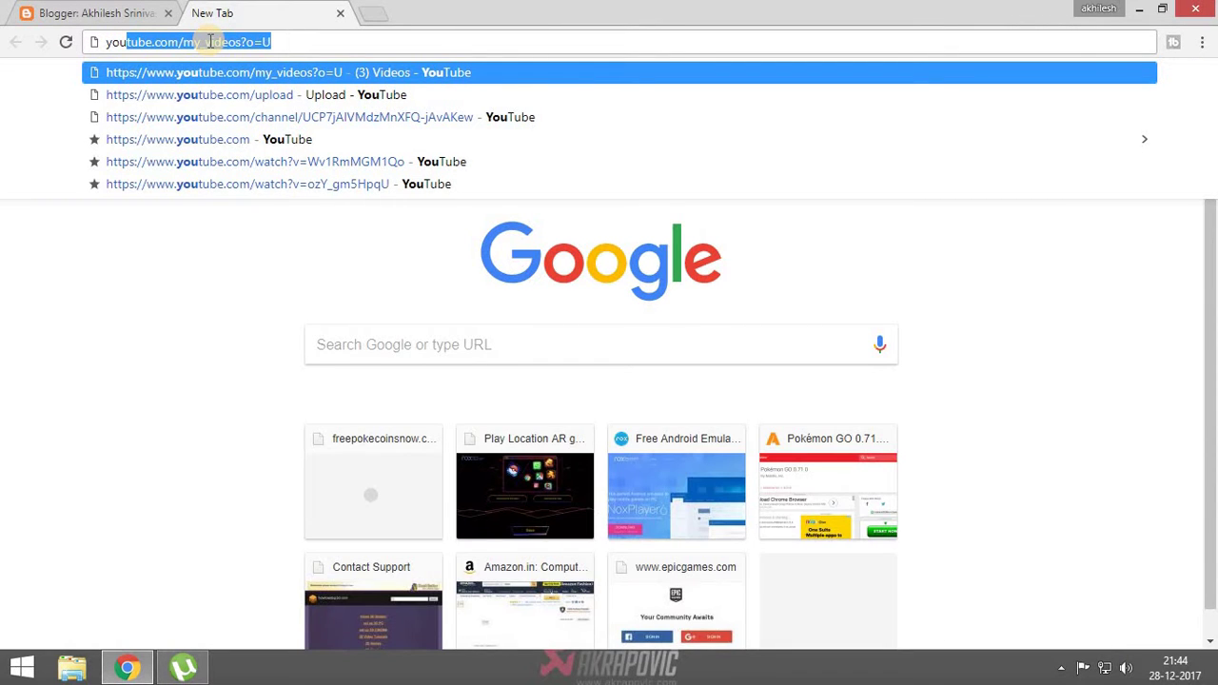
{"action": "left_click", "coordinate": [326, 135]}
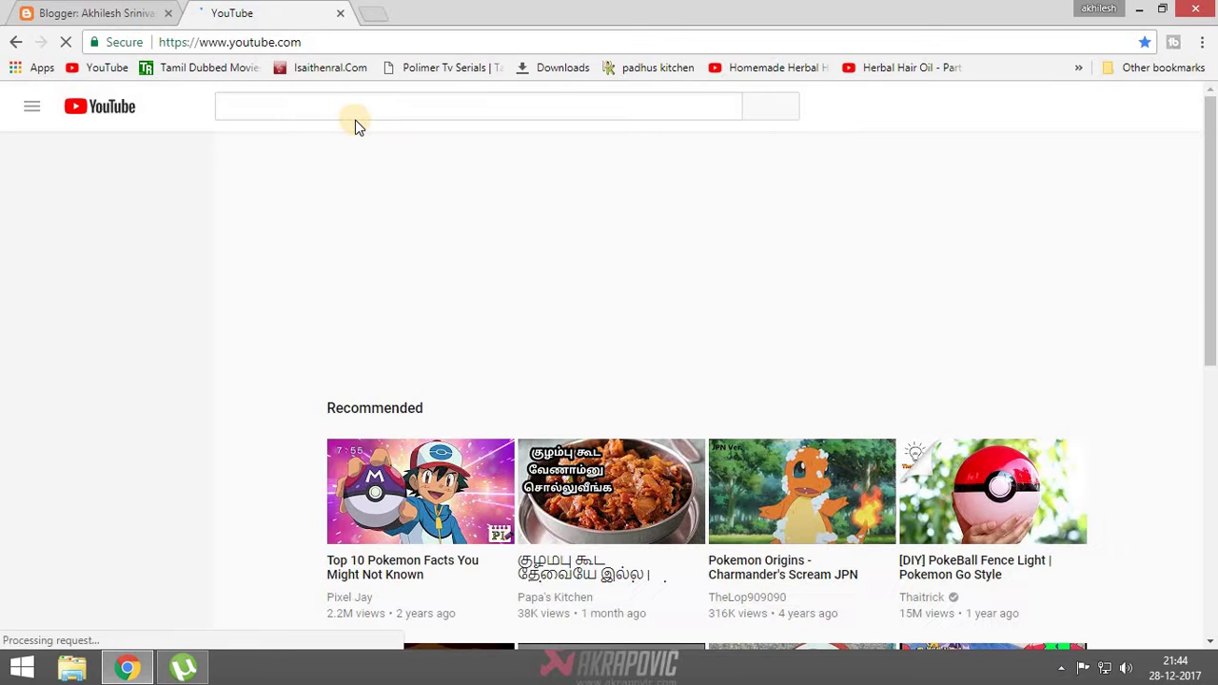
{"action": "left_click", "coordinate": [318, 102]}
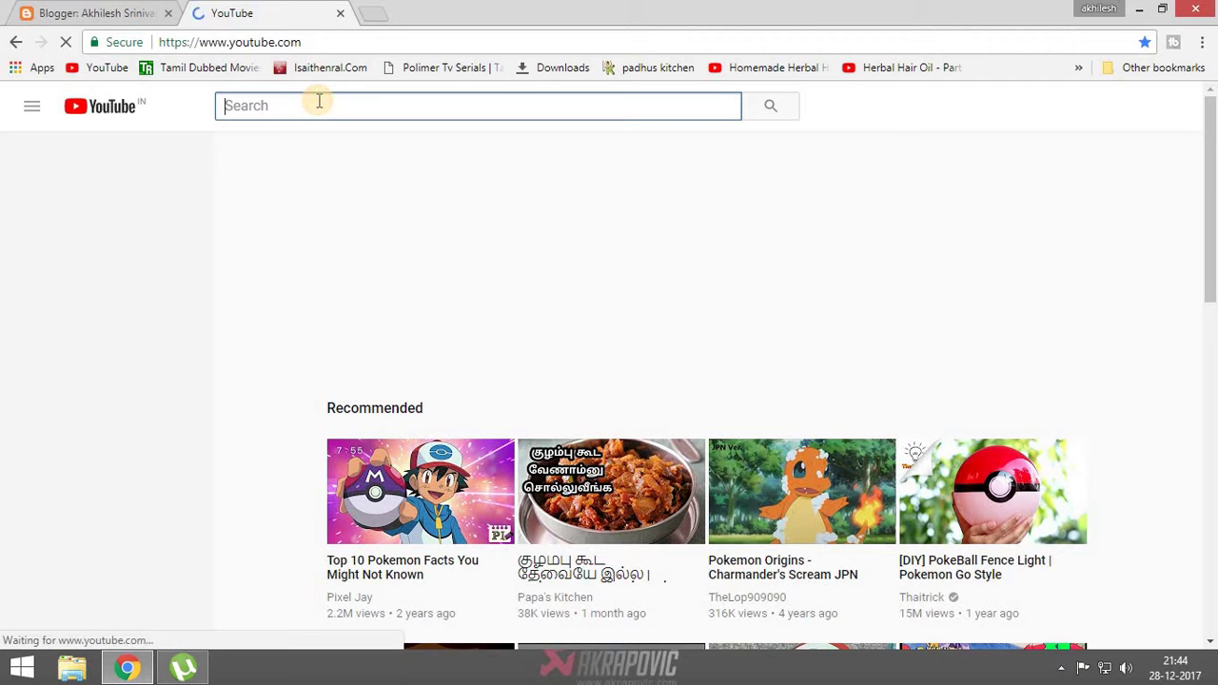
{"action": "type", "text": "poke"}
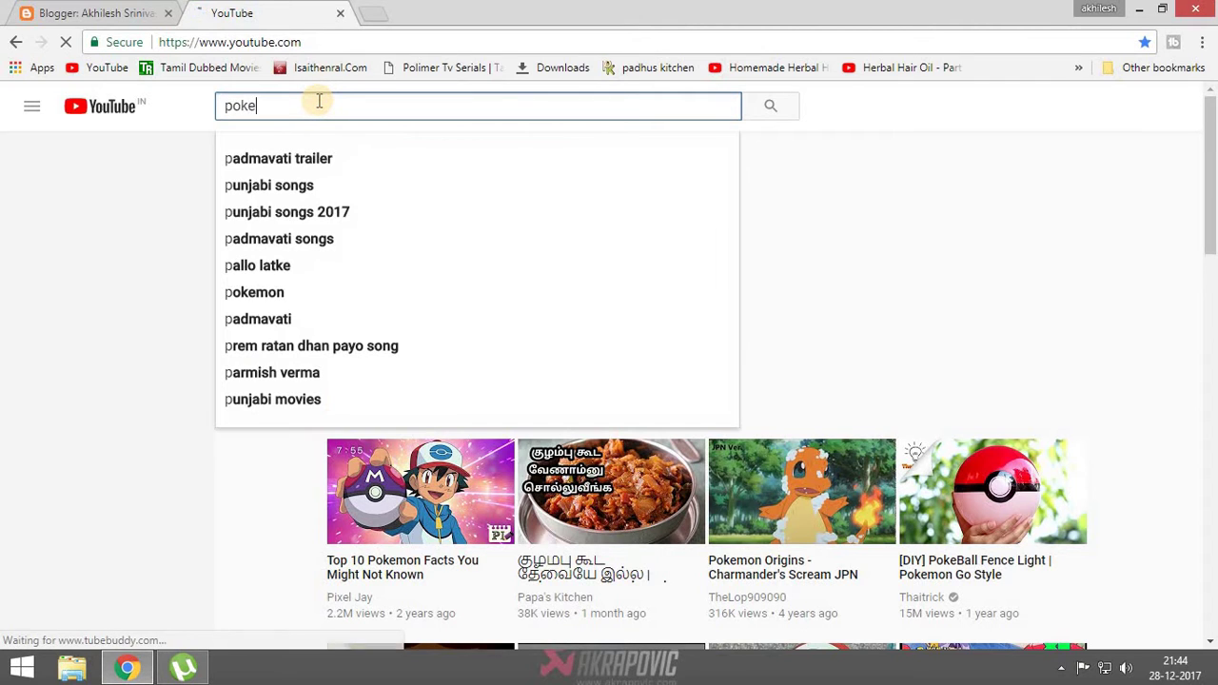
{"action": "type", "text": "mon"}
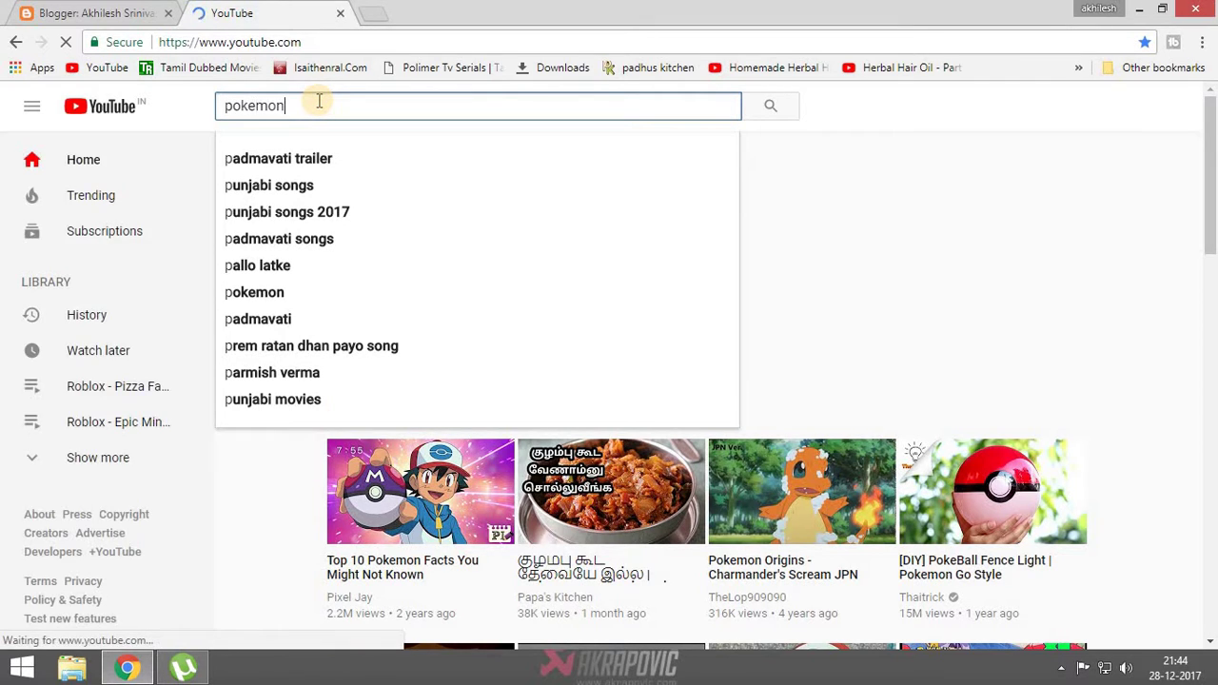
{"action": "type", "text": " go"}
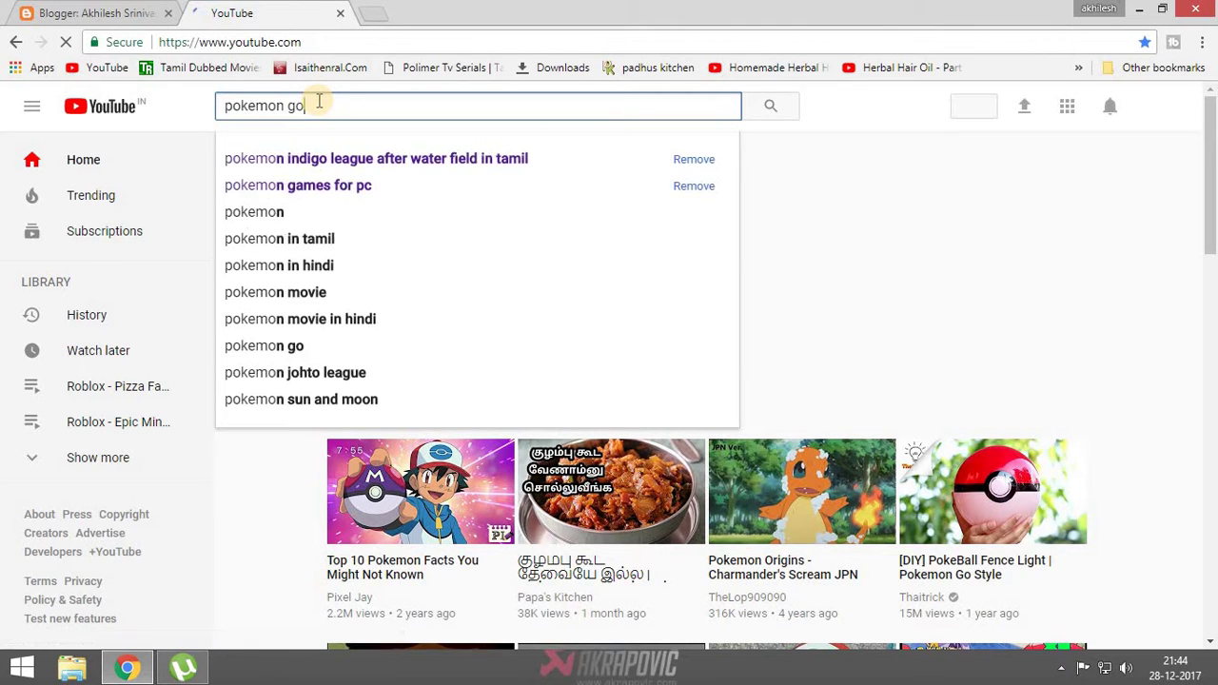
{"action": "left_click", "coordinate": [787, 114]}
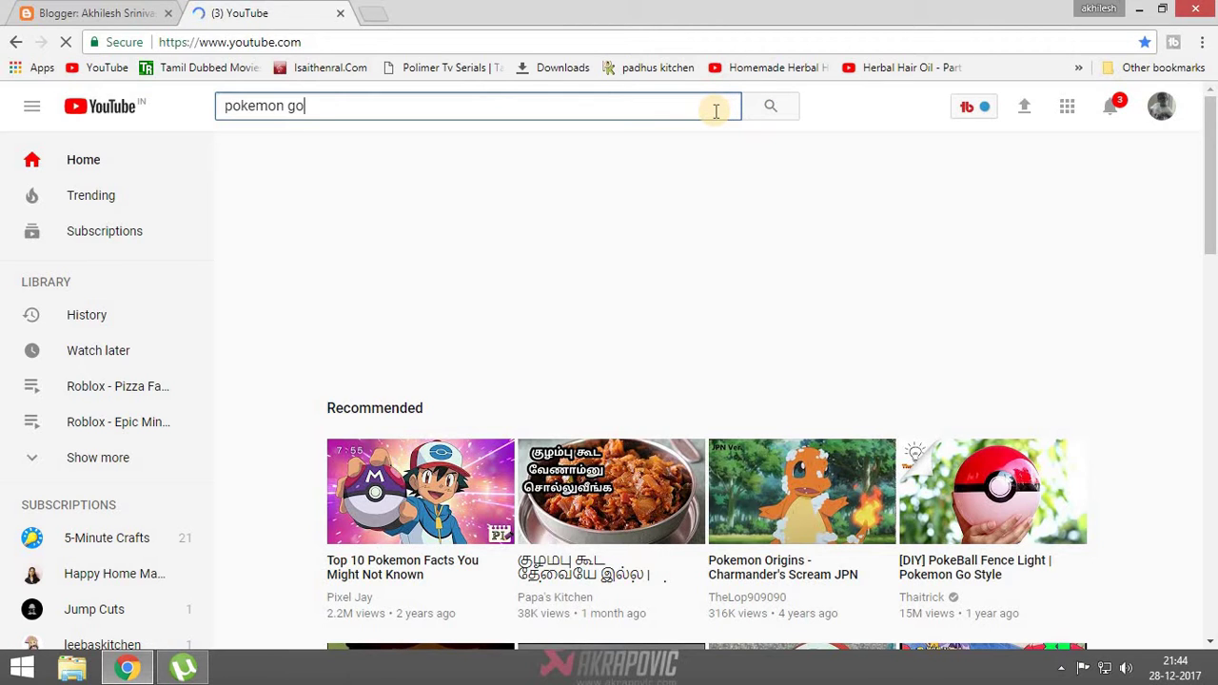
{"action": "left_click", "coordinate": [773, 119]}
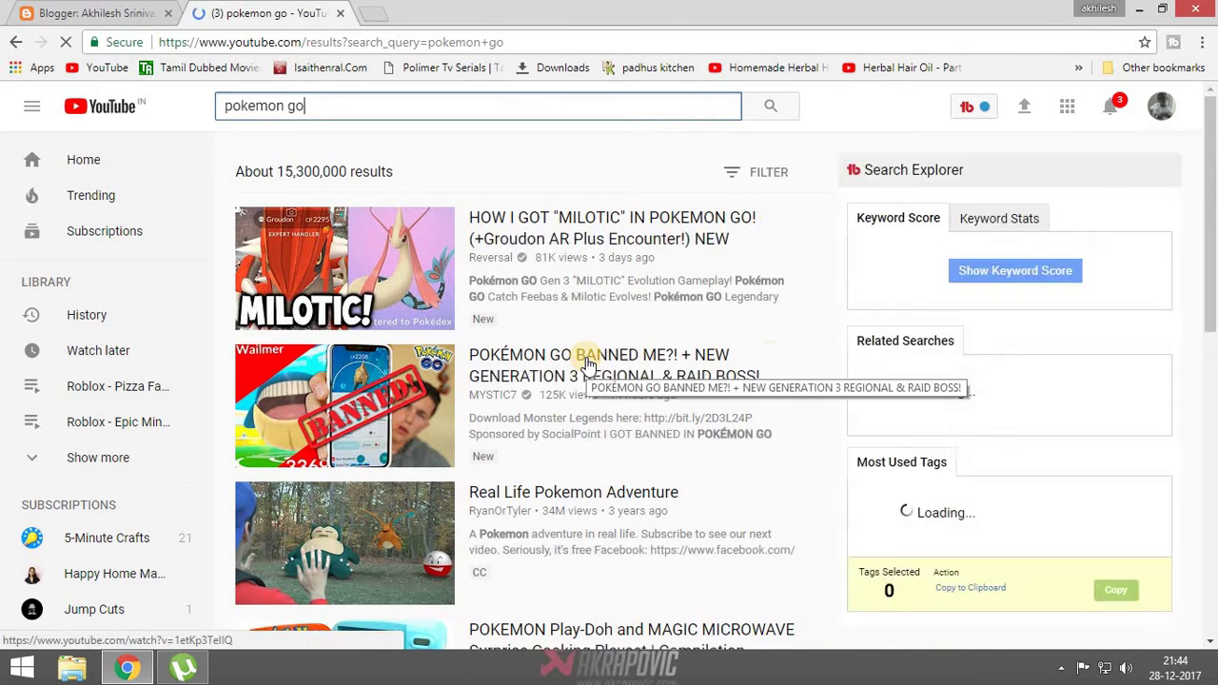
Copy the link address of the "Real Life Pokemon Adventure" video and paste it into Blogger's YouTube video search.
{"action": "right_click", "coordinate": [569, 494]}
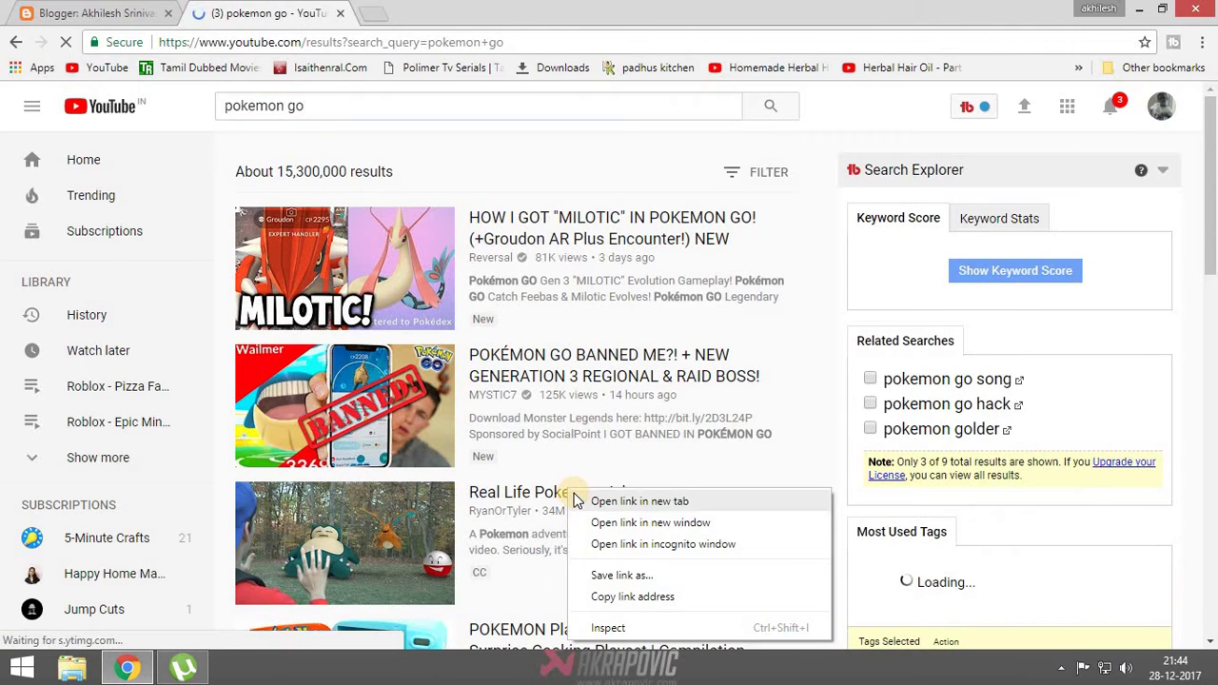
{"action": "left_click", "coordinate": [661, 598]}
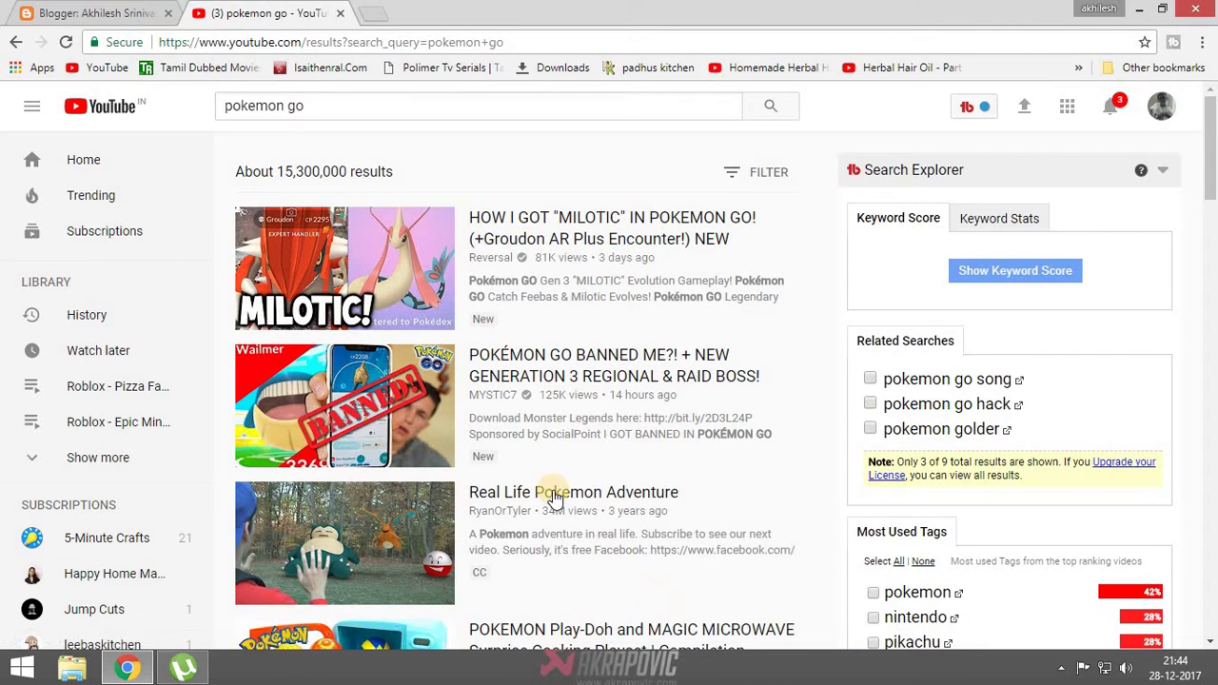
{"action": "left_click", "coordinate": [71, 13]}
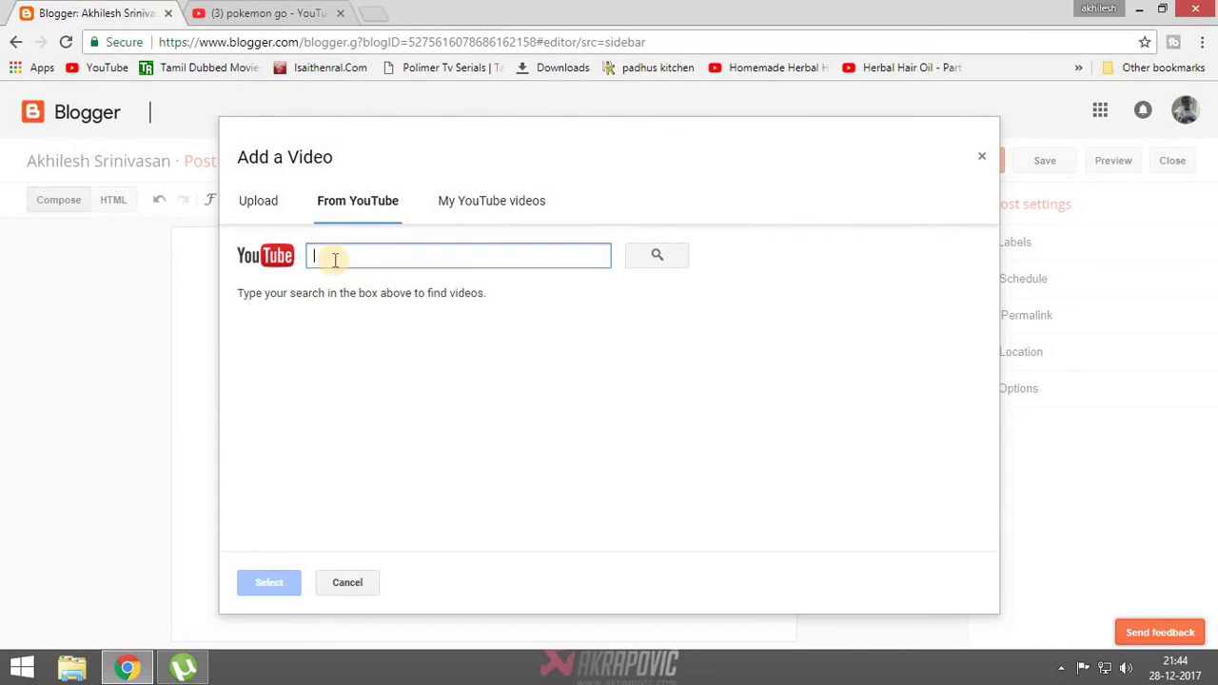
{"action": "left_click", "coordinate": [173, 160]}
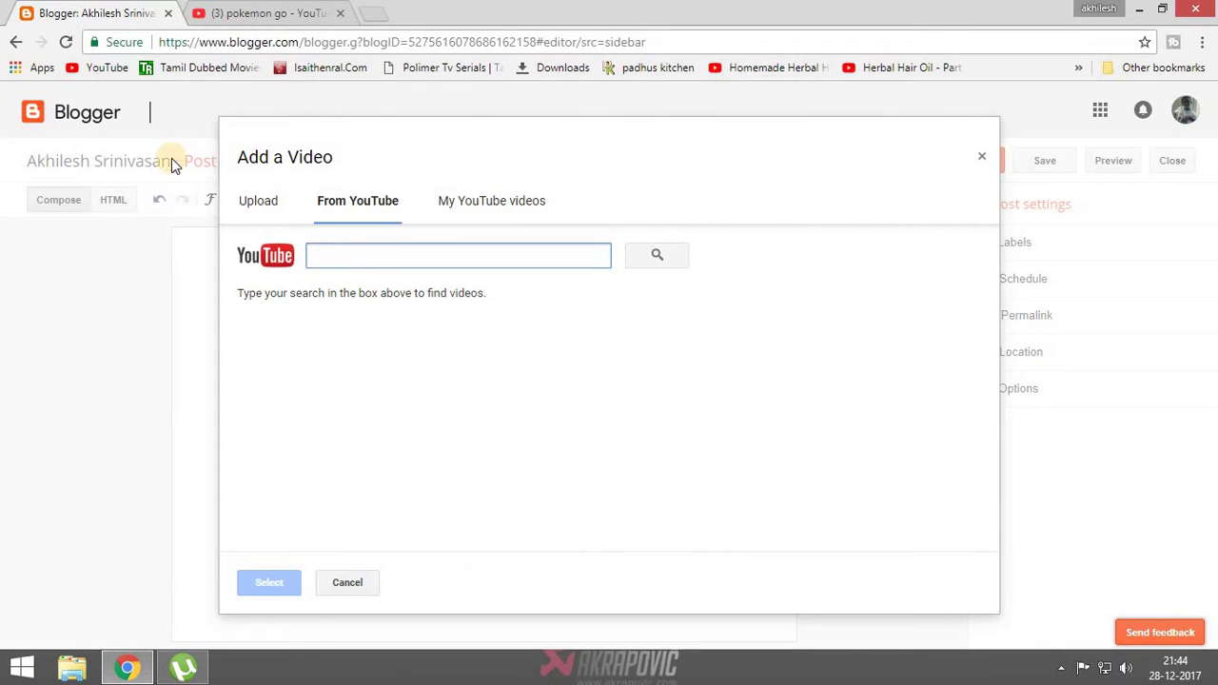
{"action": "right_click", "coordinate": [316, 258]}
{"action": "left_click", "coordinate": [367, 367]}
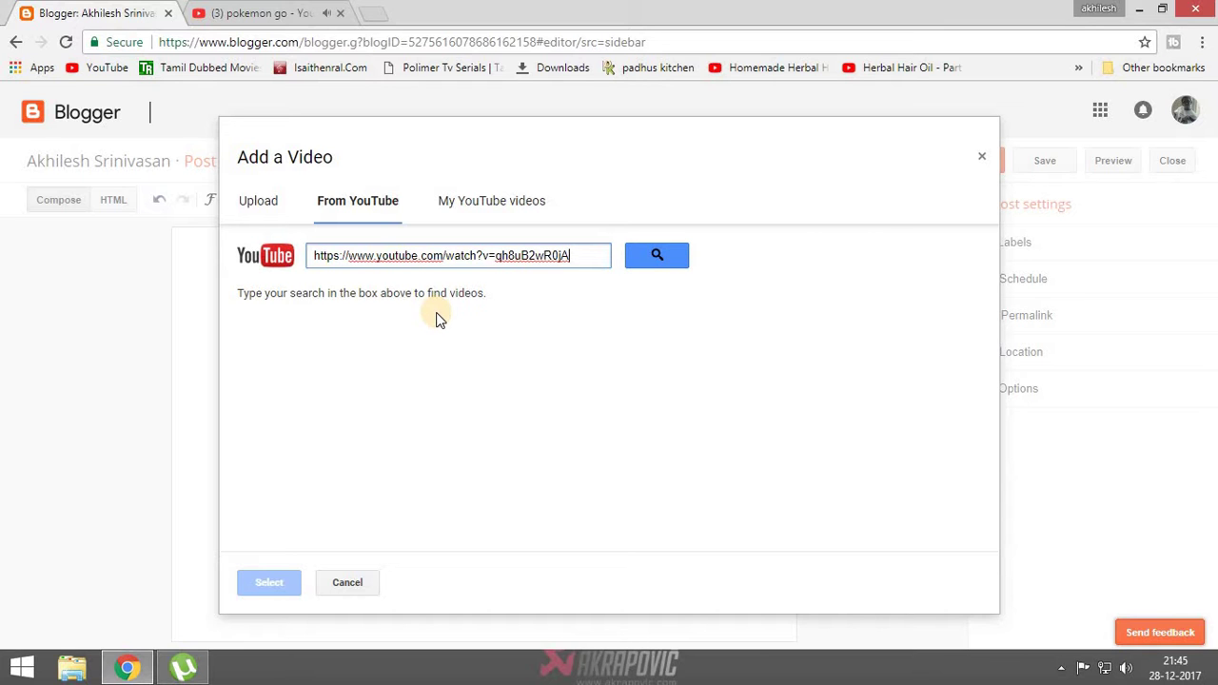
Close the YouTube search page and look up the pasted video link in the Add a Video dialog.
{"action": "left_click", "coordinate": [263, 14]}
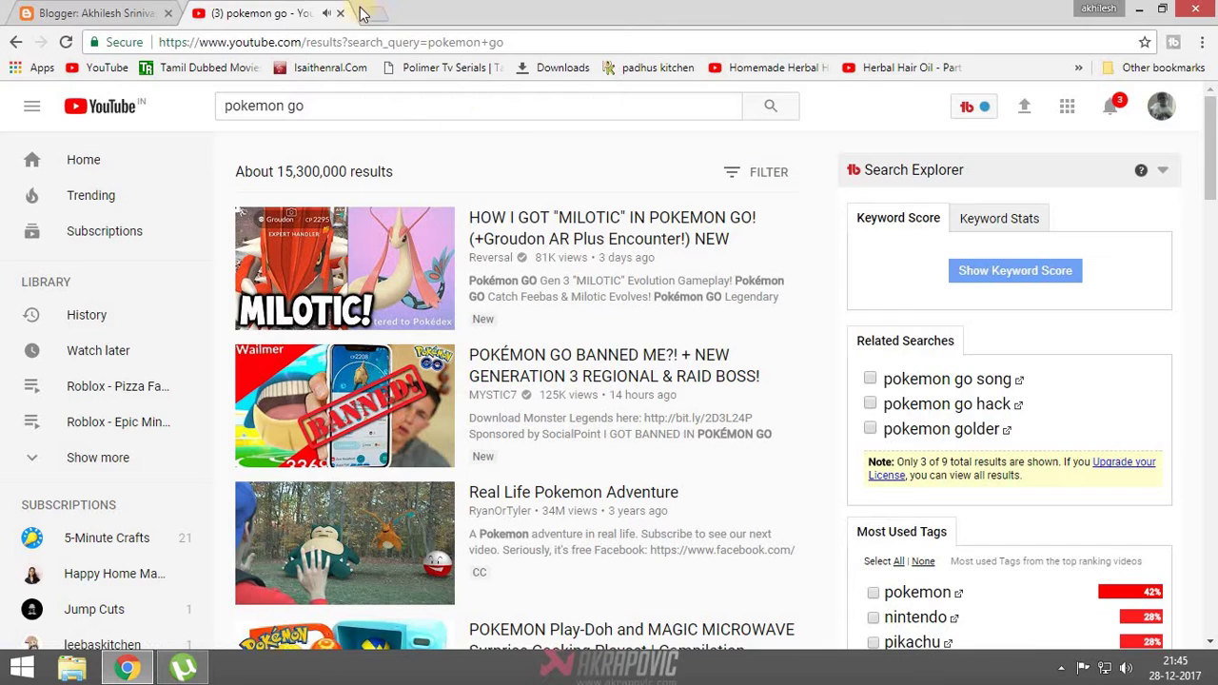
{"action": "left_click", "coordinate": [339, 13]}
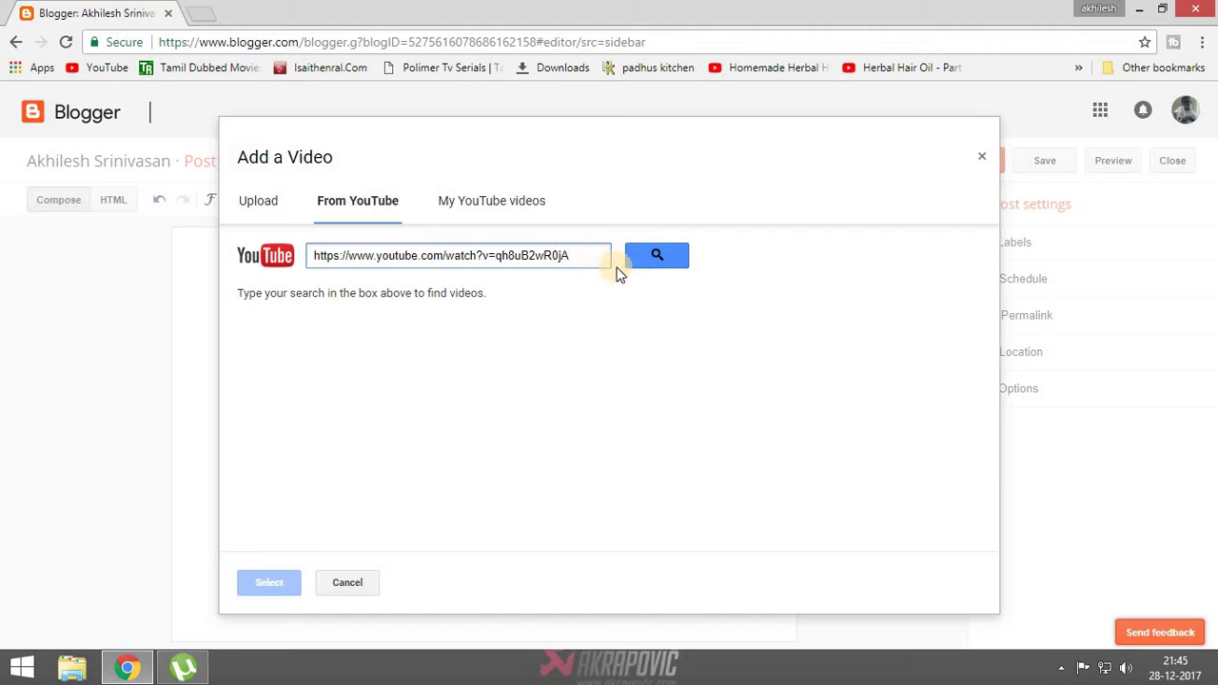
{"action": "left_click", "coordinate": [670, 258]}
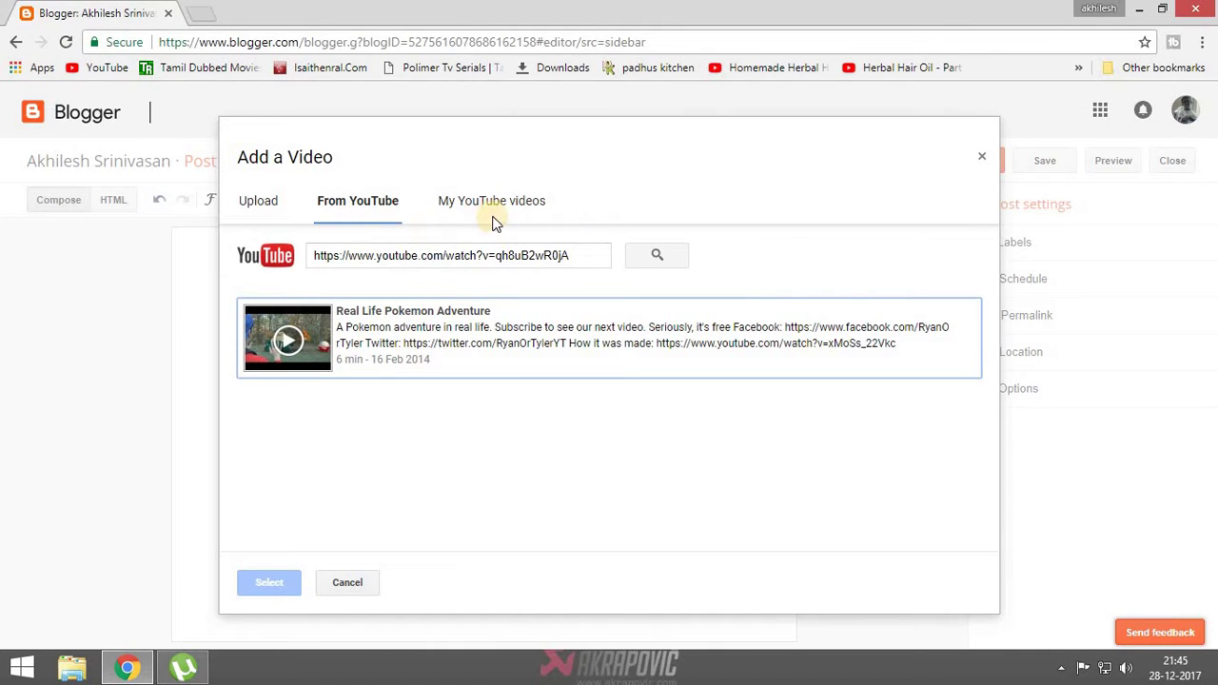
Upload "Aaluma Doluma Original - Vedalam HD.mp4" to the post from the "all song in my computer" folder on Local Disk (D:).
{"action": "left_click", "coordinate": [261, 202]}
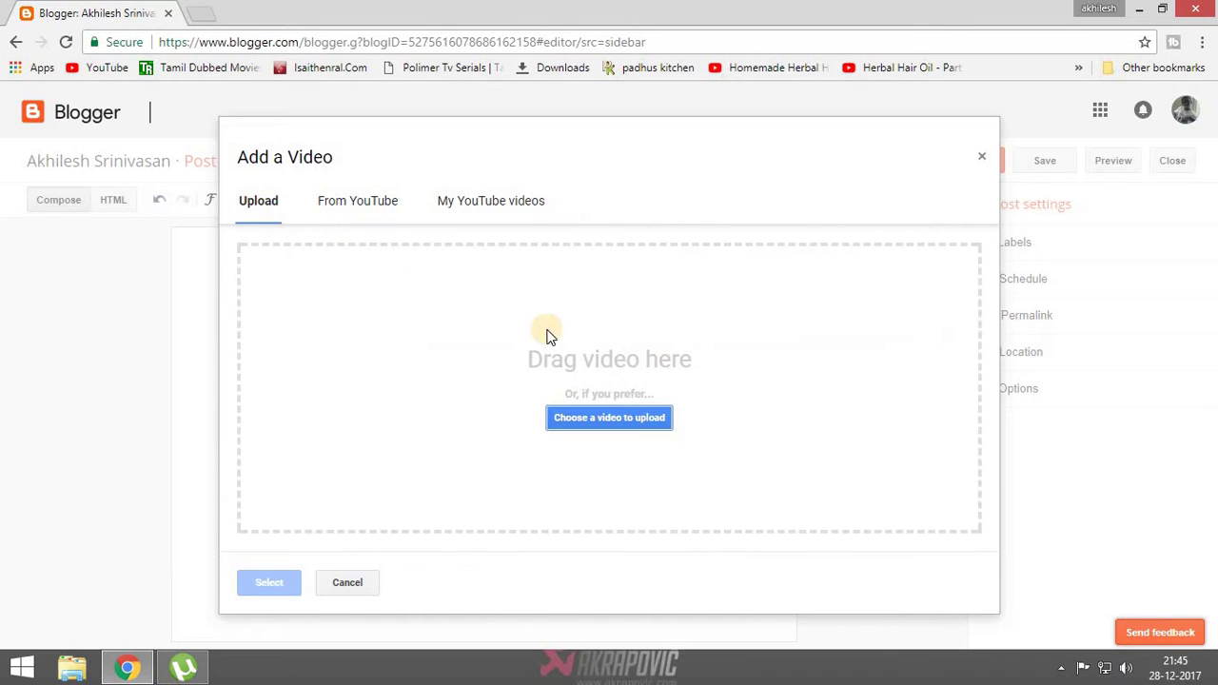
{"action": "left_click", "coordinate": [621, 421]}
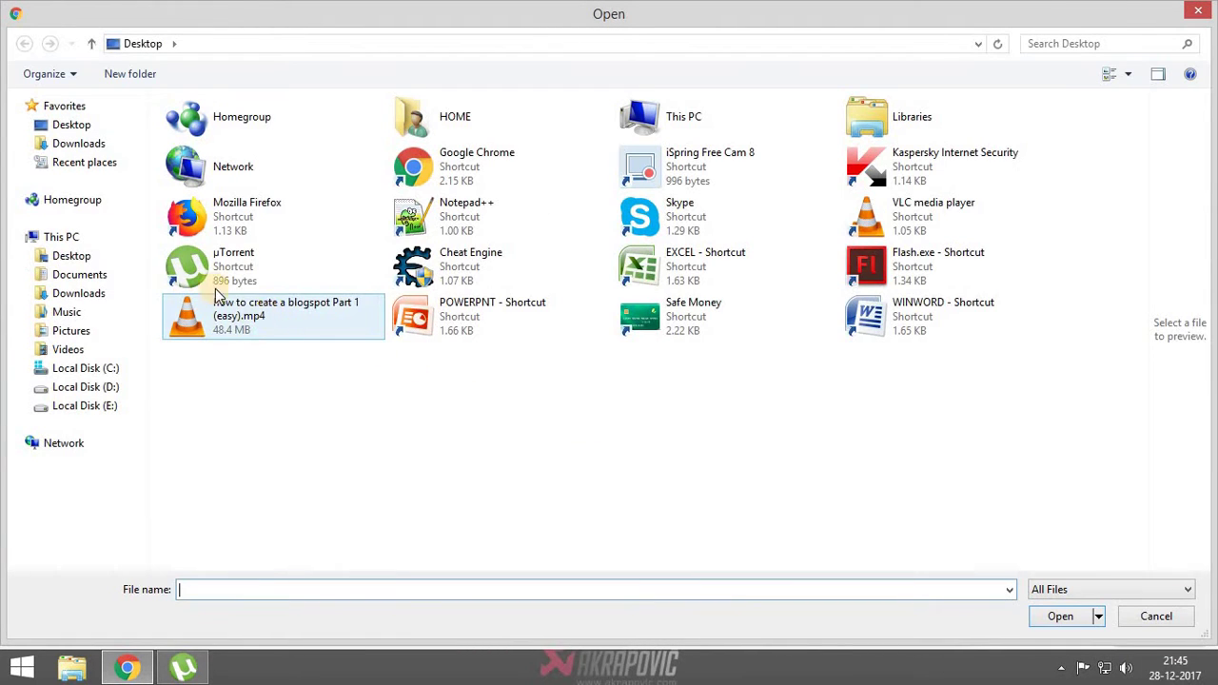
{"action": "left_click", "coordinate": [114, 388]}
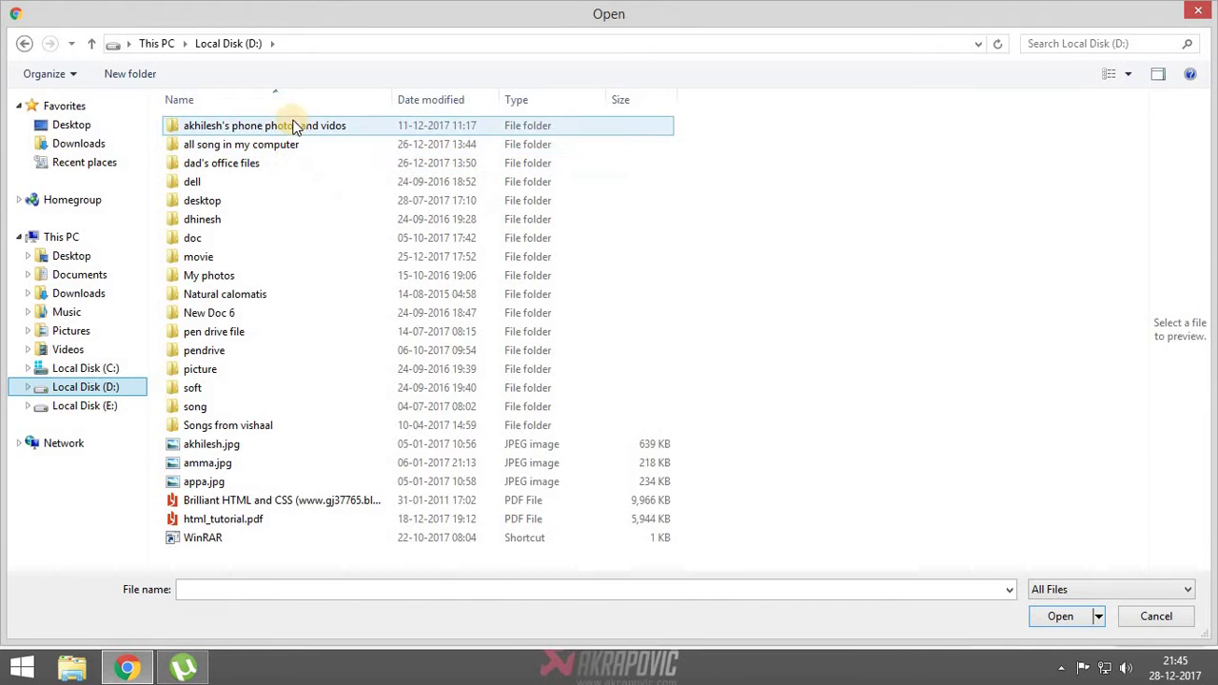
{"action": "double_click", "coordinate": [291, 143]}
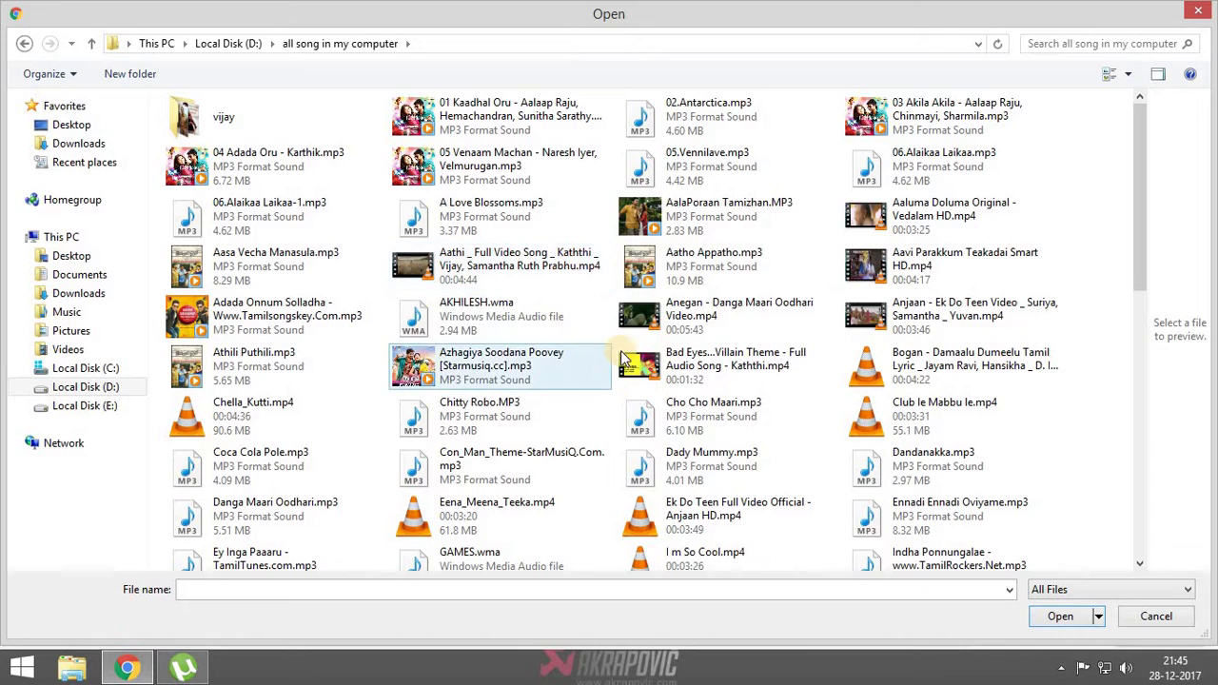
{"action": "left_click", "coordinate": [931, 274]}
{"action": "left_click", "coordinate": [918, 215]}
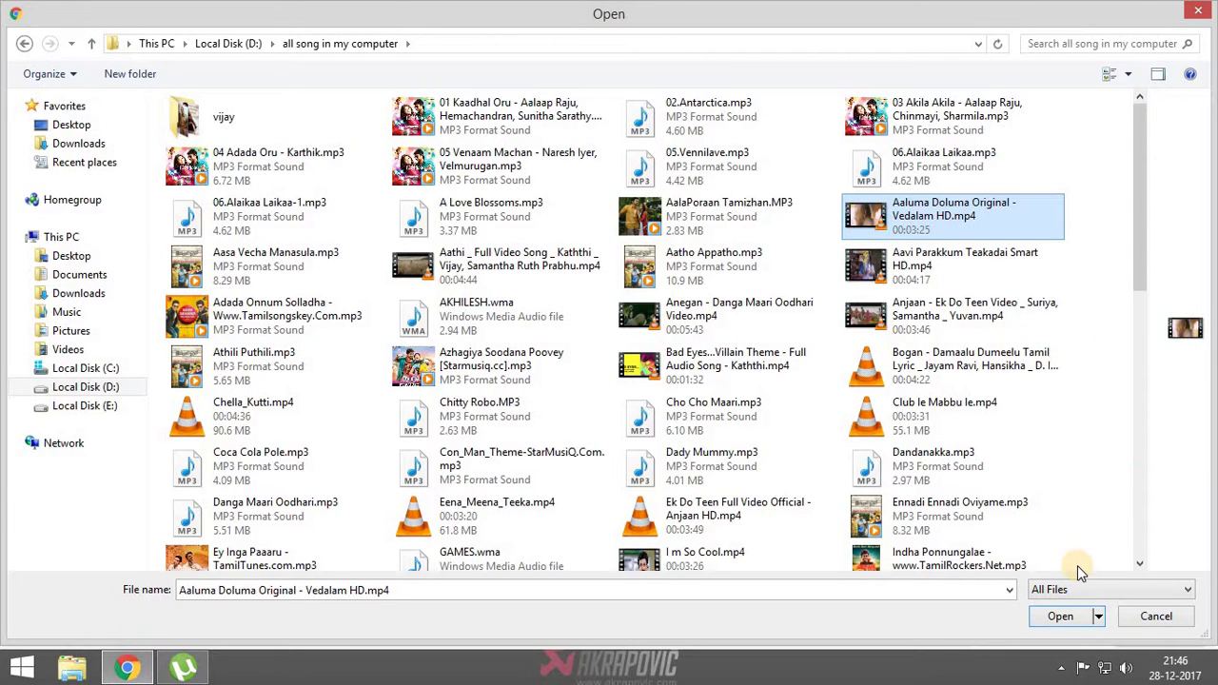
{"action": "left_click", "coordinate": [1073, 615]}
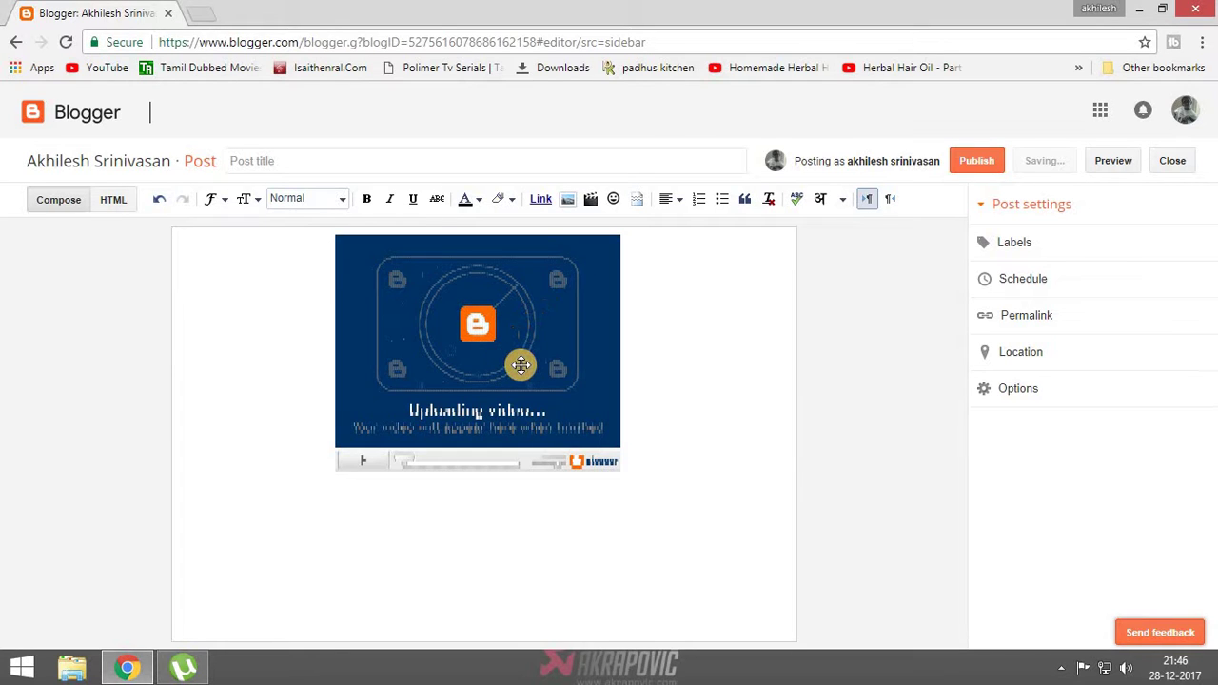
Move the uploading video placeholder to the right side of the post body.
{"action": "left_click_drag", "start_coordinate": [516, 362], "coordinate": [622, 369]}
{"action": "right_click", "coordinate": [622, 369]}
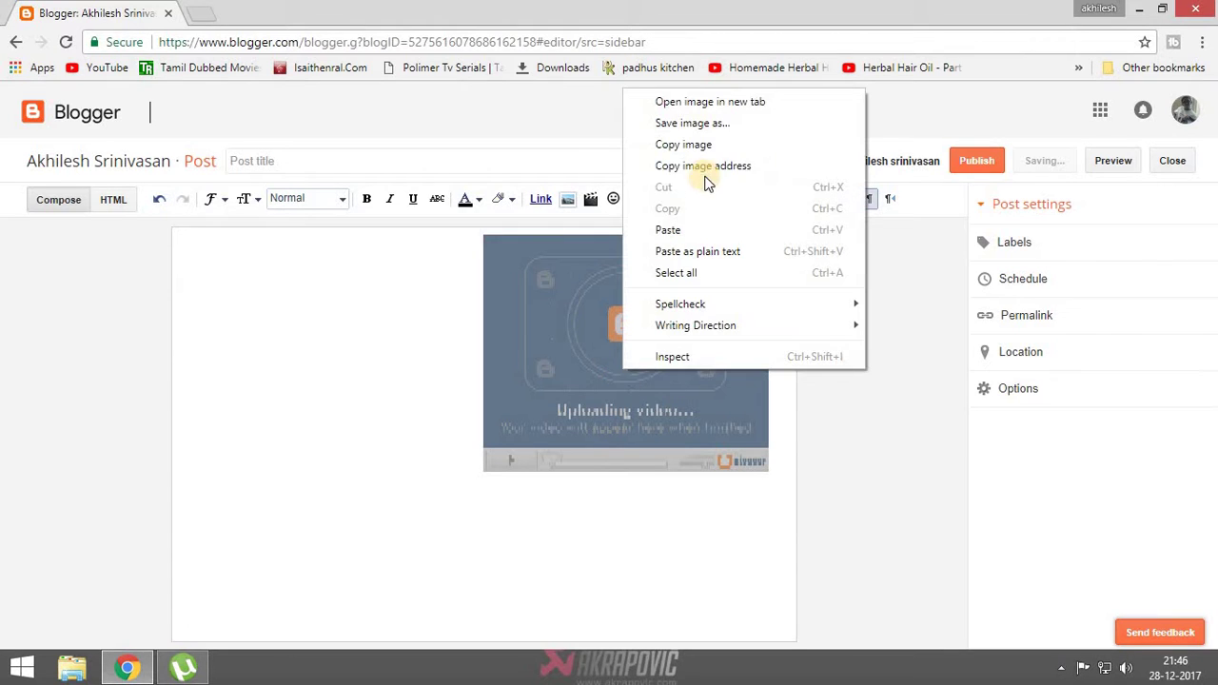
{"action": "left_click", "coordinate": [429, 409]}
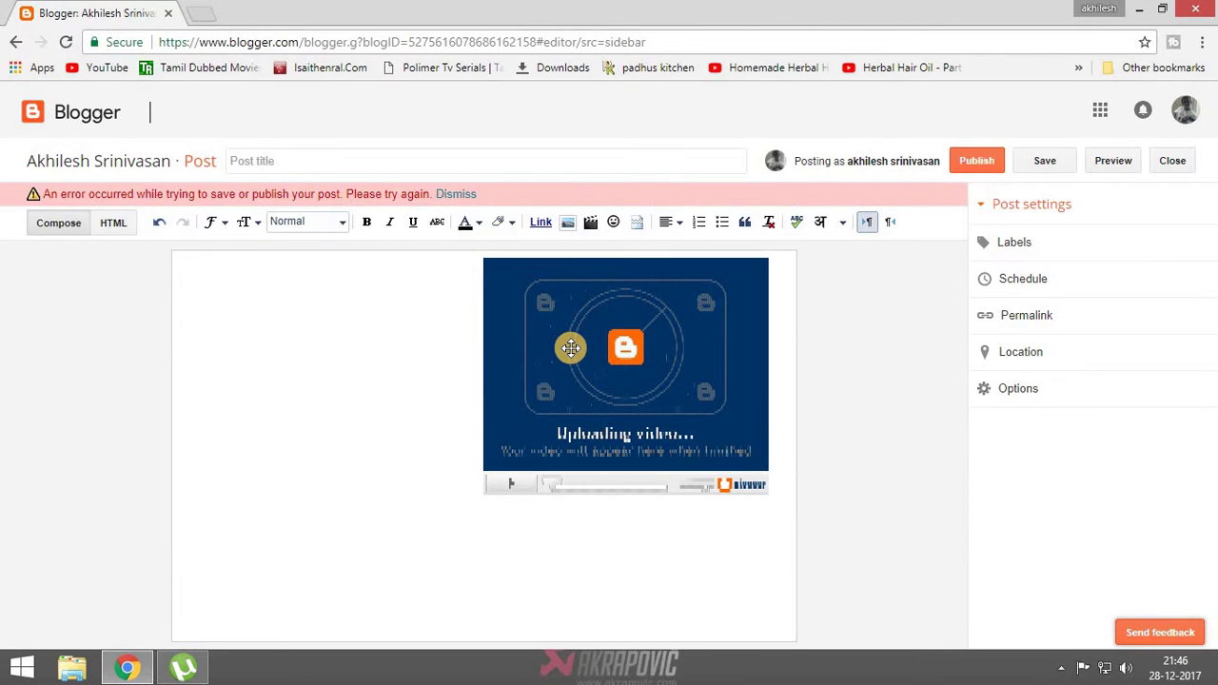
Dismiss the save error and undo the changes made to the uploading video placeholder in the post body.
{"action": "left_click", "coordinate": [443, 197]}
{"action": "left_click", "coordinate": [414, 226]}
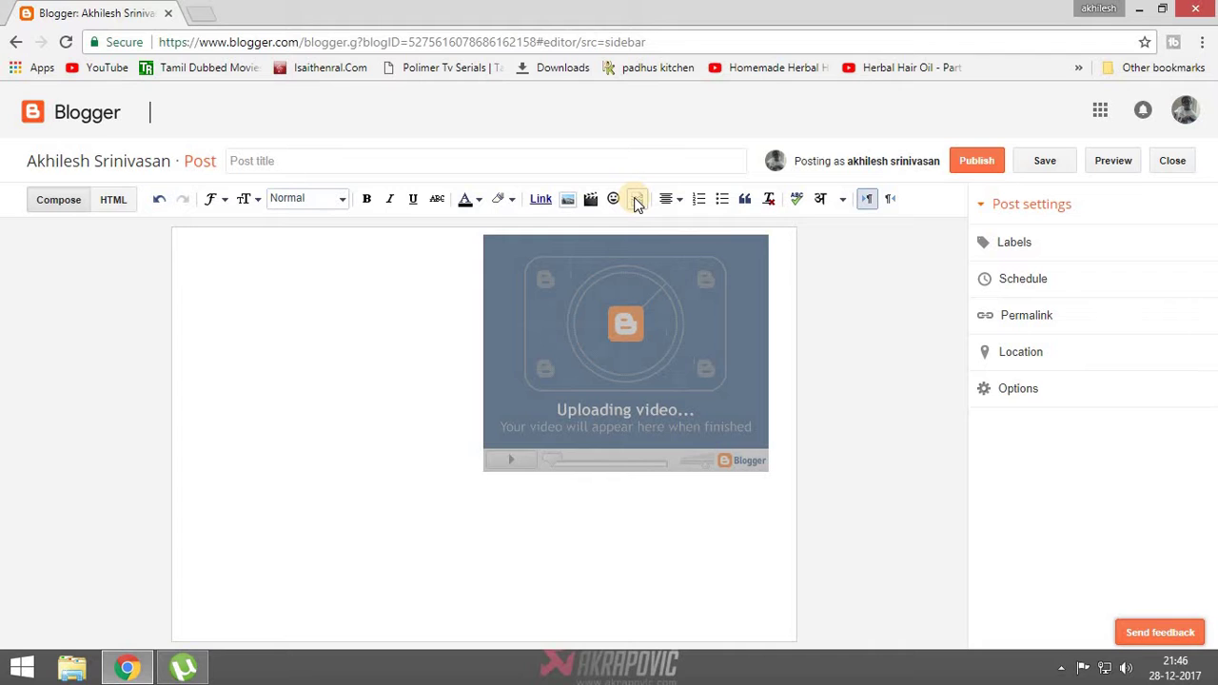
{"action": "left_click", "coordinate": [182, 201]}
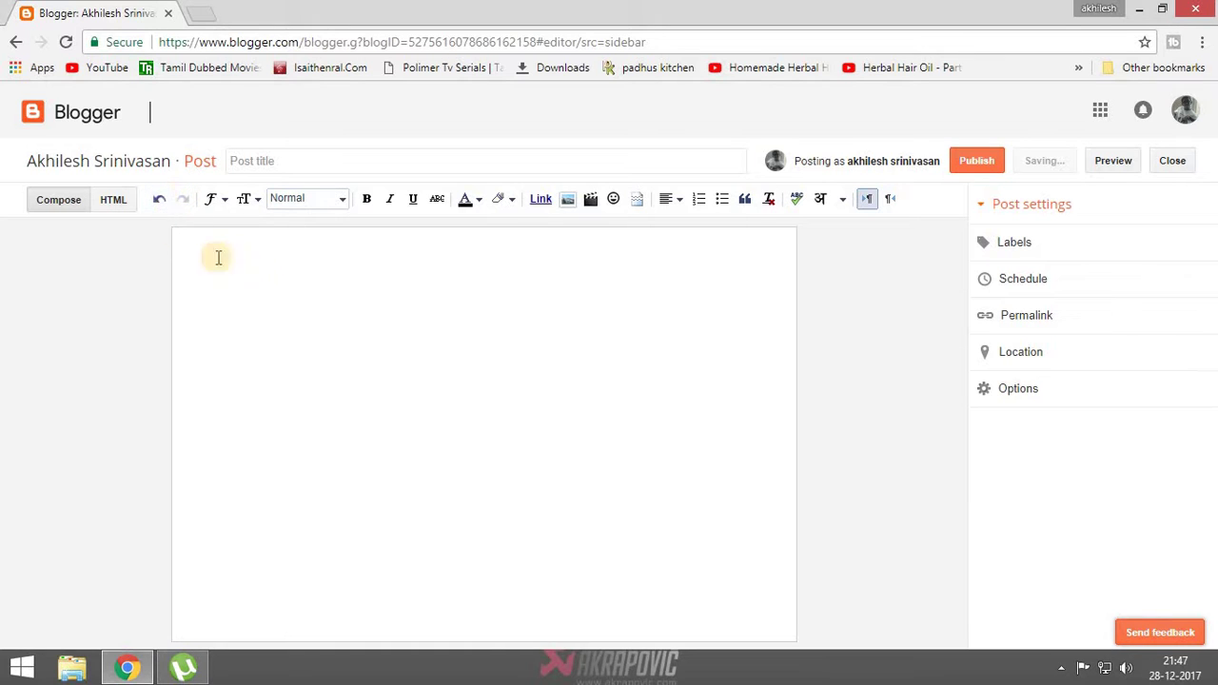
{"action": "left_click", "coordinate": [157, 203]}
{"action": "left_click", "coordinate": [179, 201]}
{"action": "left_click", "coordinate": [160, 203]}
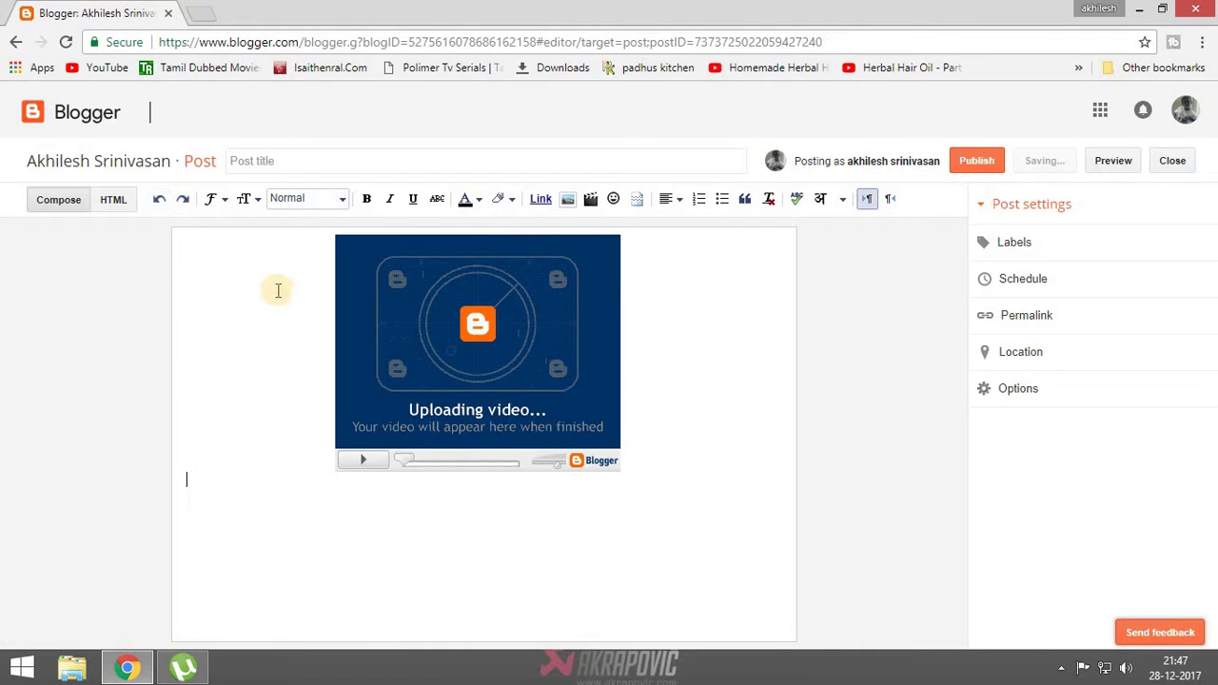
Undo the insertion of the uploading video placeholder in the post body.
{"action": "left_click", "coordinate": [158, 202]}
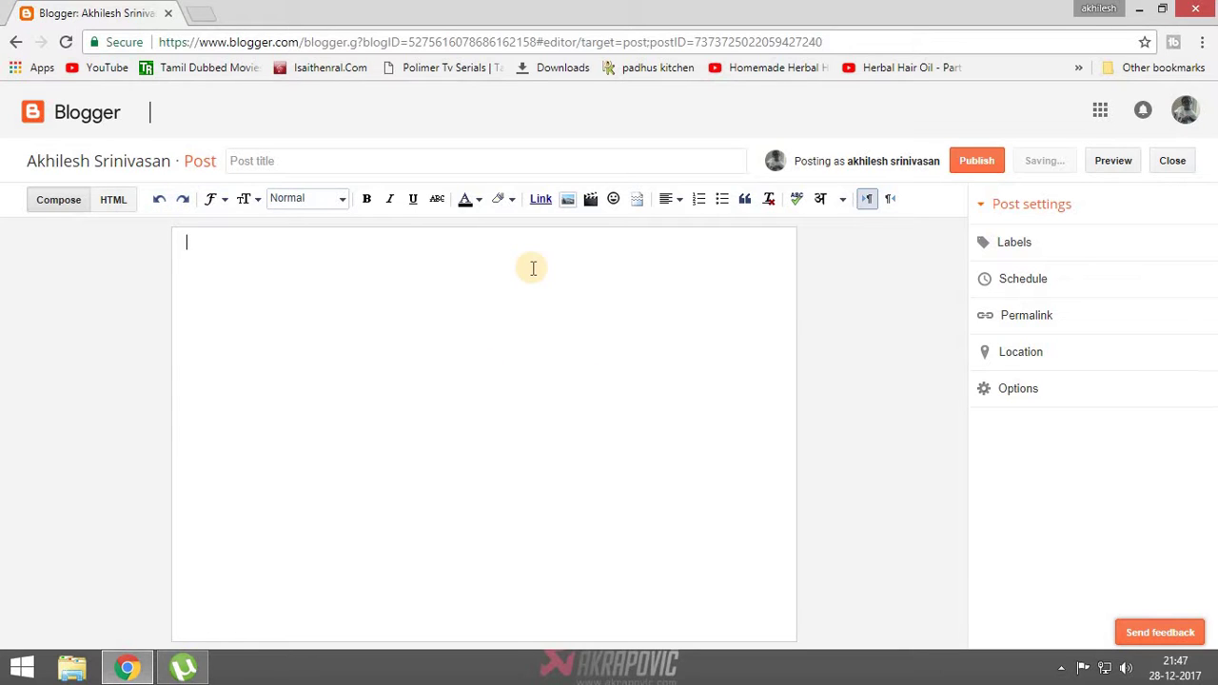
{"action": "left_click", "coordinate": [535, 201]}
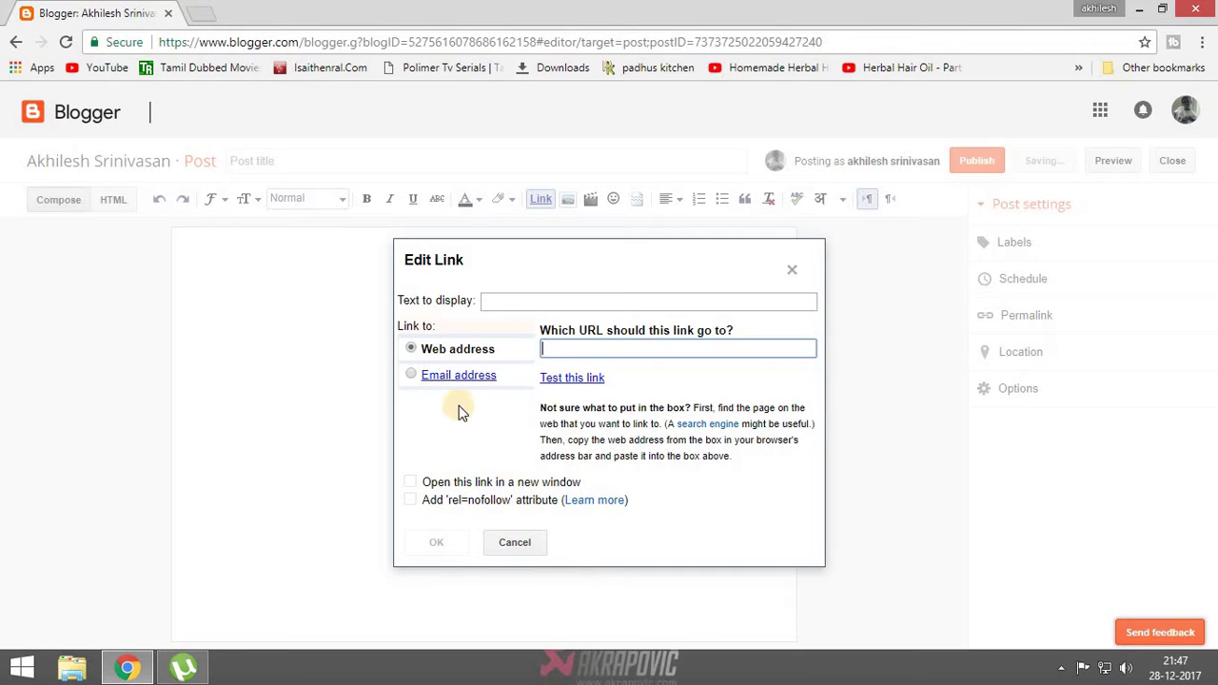
{"action": "left_click", "coordinate": [512, 542]}
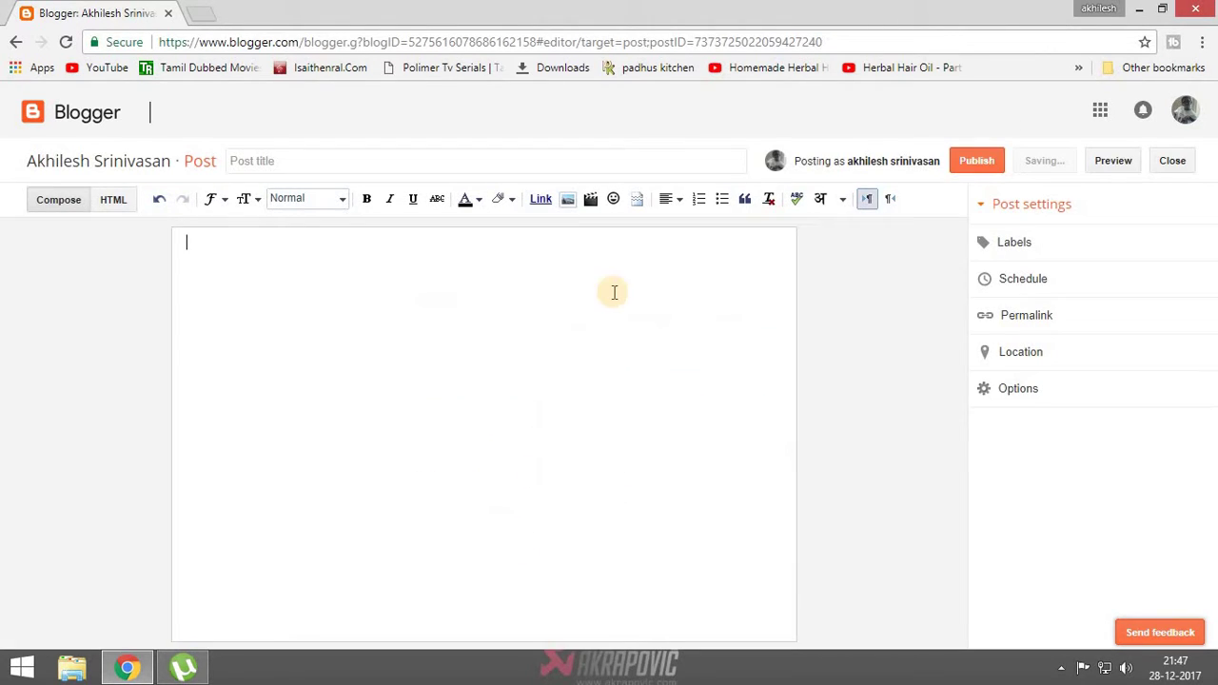
{"action": "left_click", "coordinate": [542, 200]}
{"action": "left_click", "coordinate": [792, 268]}
Insert the roblox "Natural Disaster Survival" game video from the My YouTube videos collection into the post.
{"action": "left_click", "coordinate": [590, 202]}
{"action": "left_click", "coordinate": [465, 203]}
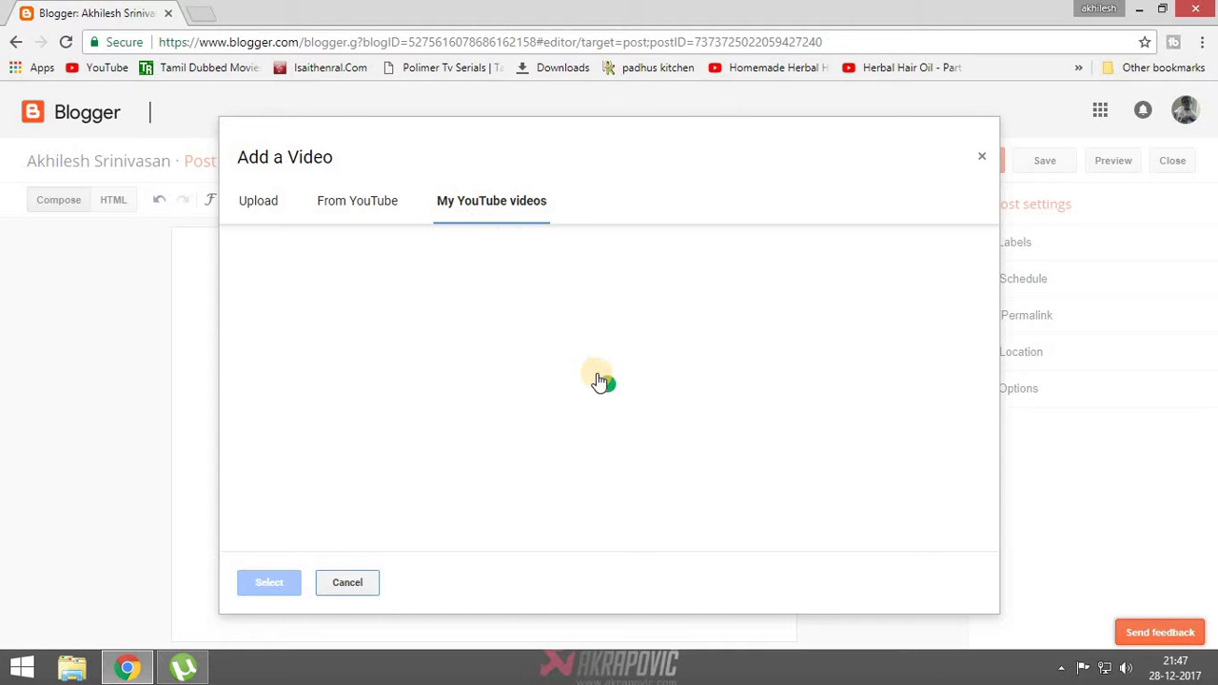
{"action": "scroll", "coordinate": [561, 378], "scroll_direction": "down", "scroll_amount": 10}
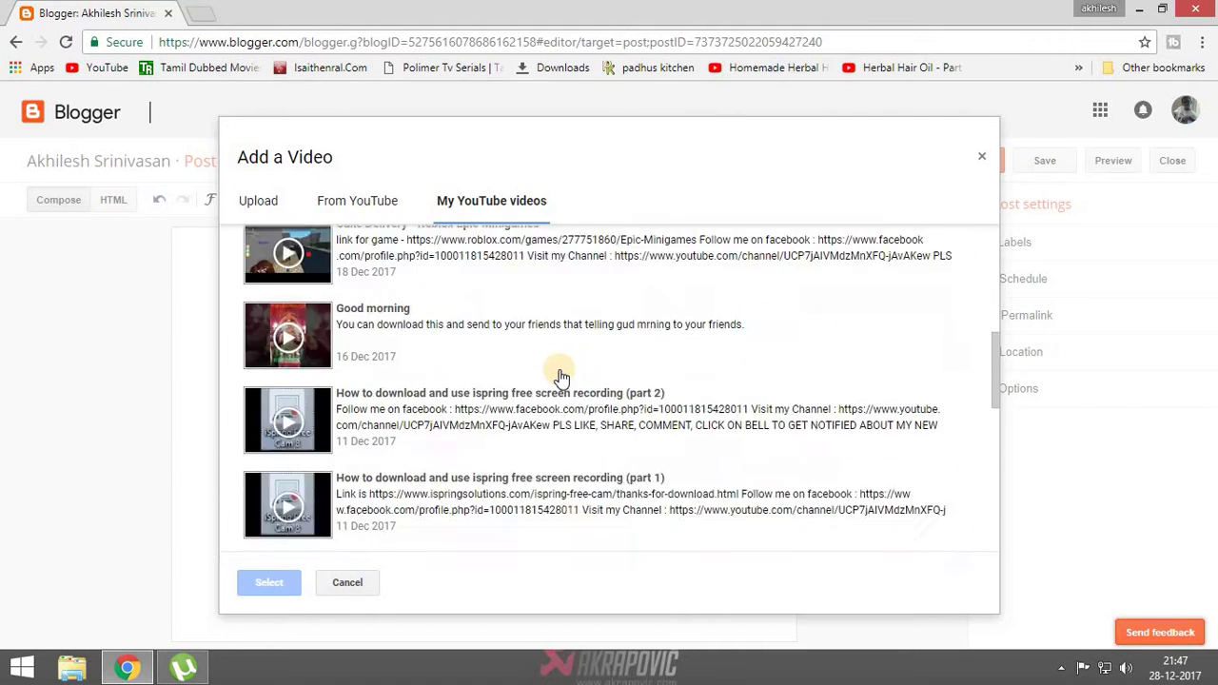
{"action": "scroll", "coordinate": [489, 438], "scroll_direction": "up", "scroll_amount": 3}
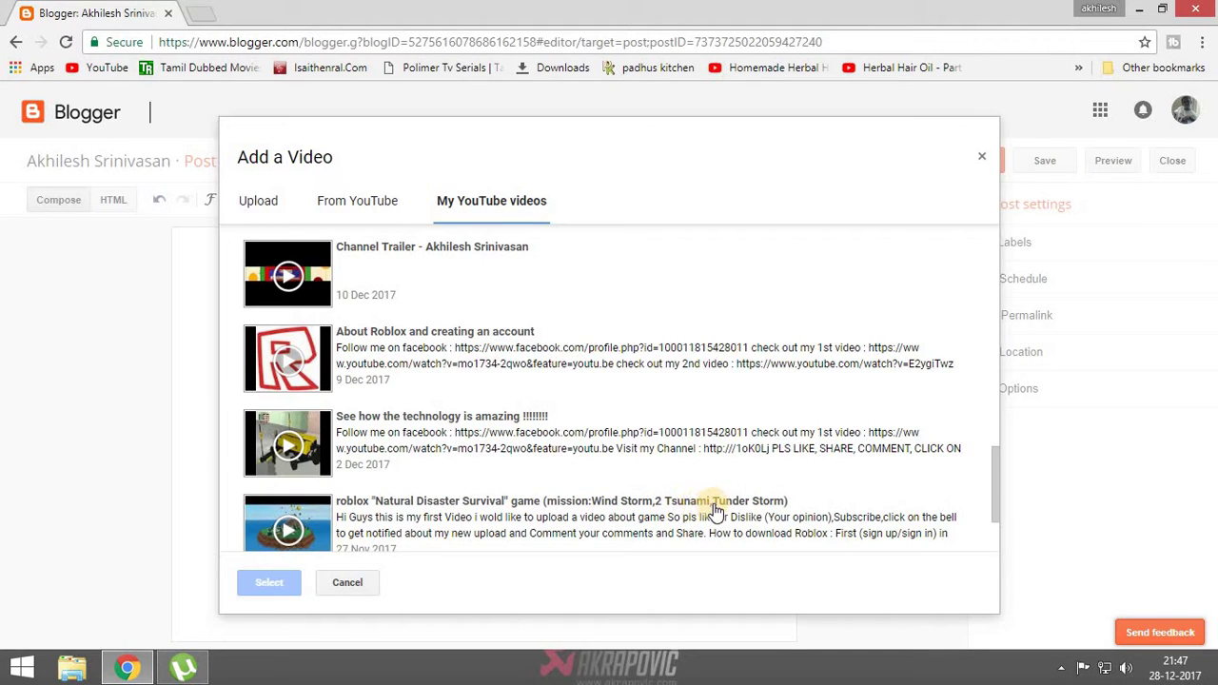
{"action": "left_click", "coordinate": [561, 519]}
{"action": "left_click", "coordinate": [271, 584]}
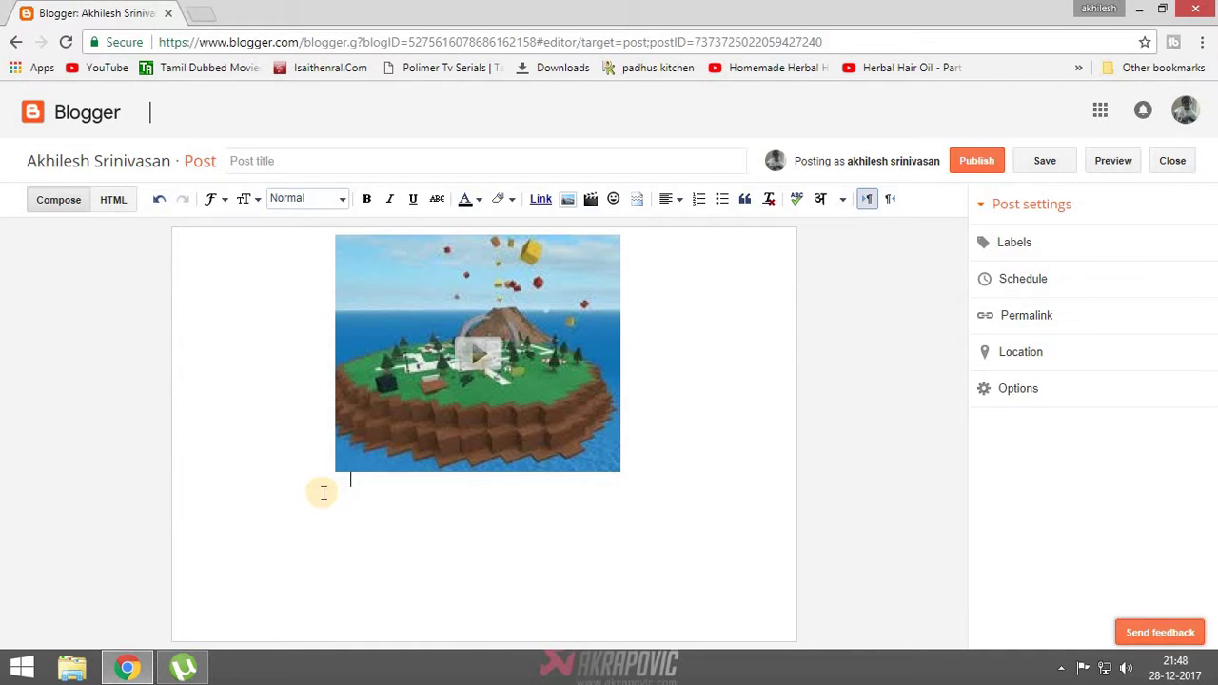
Center-align the line beneath the inserted video.
{"action": "left_click", "coordinate": [667, 202]}
{"action": "left_click", "coordinate": [686, 245]}
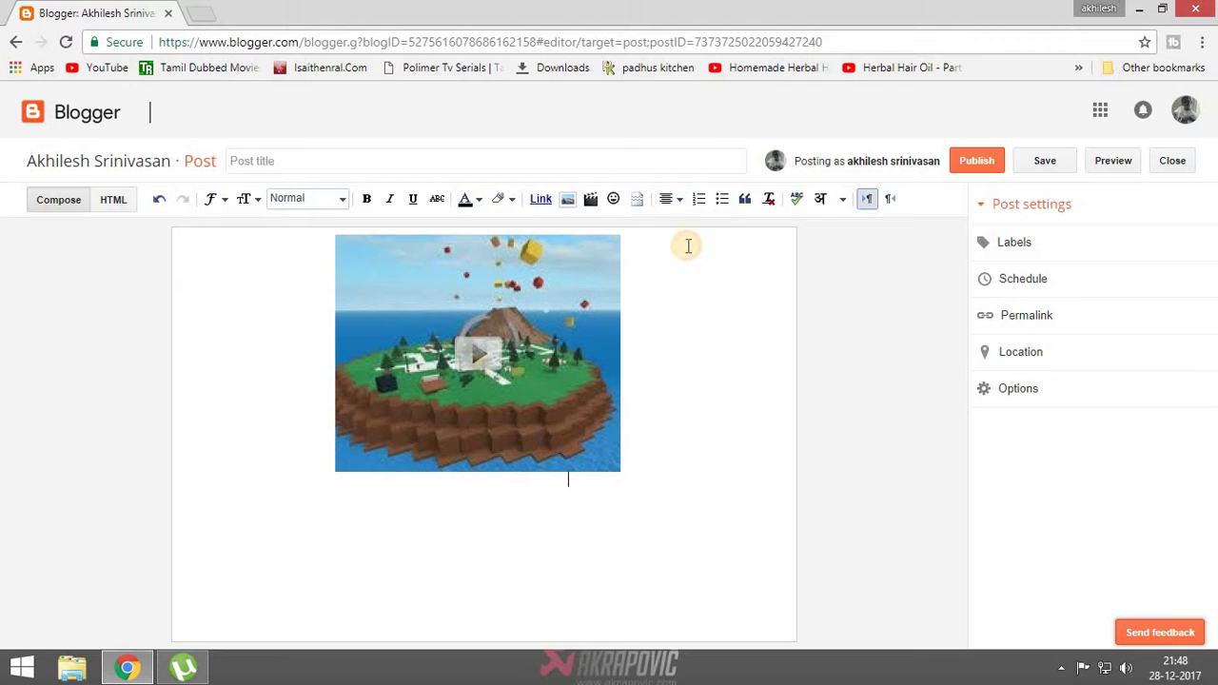
{"action": "left_click", "coordinate": [581, 325]}
{"action": "left_click", "coordinate": [667, 367]}
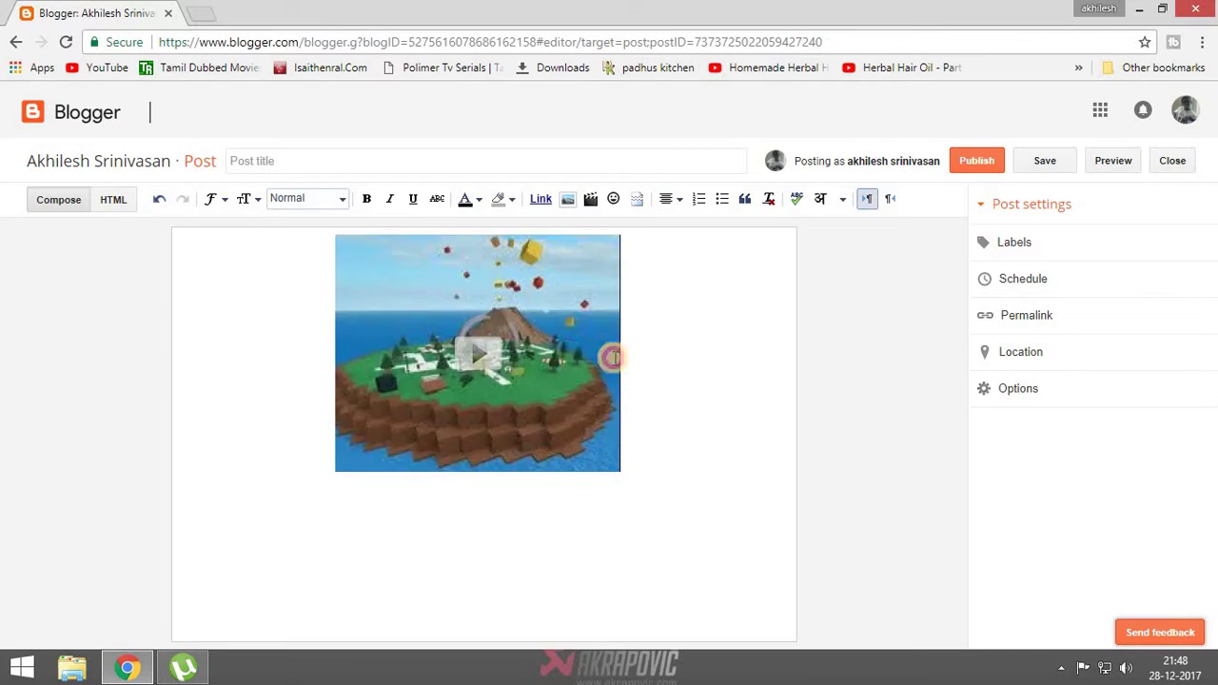
{"action": "left_click", "coordinate": [532, 349]}
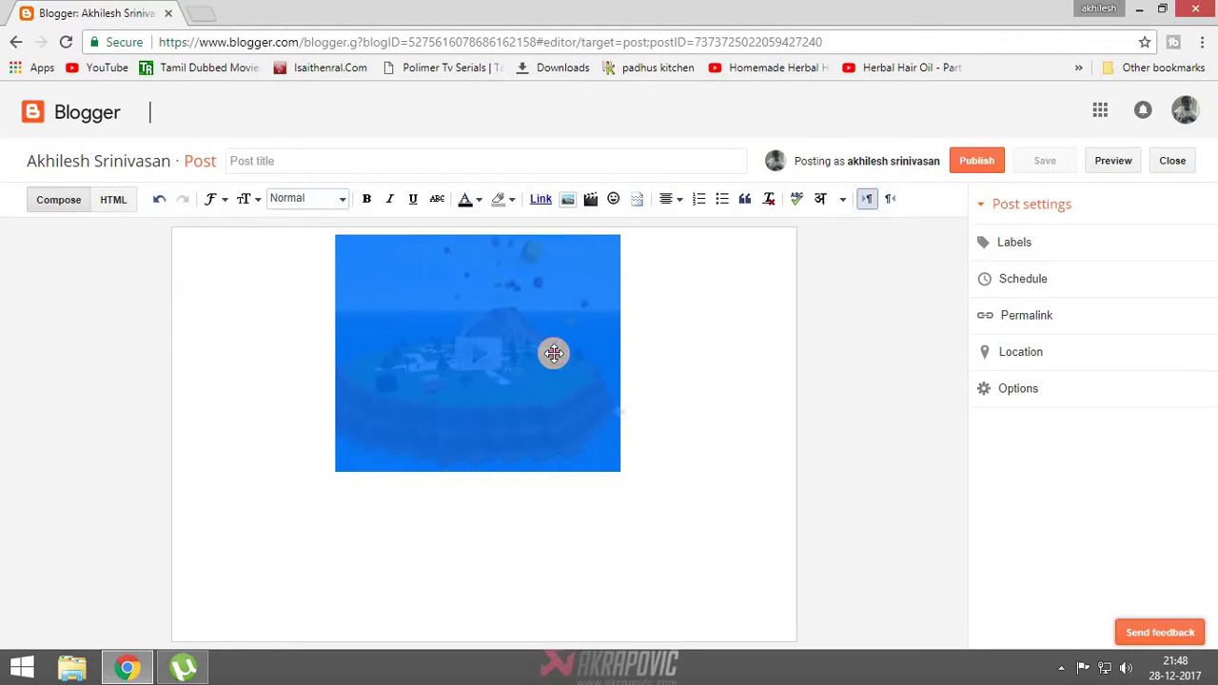
{"action": "left_click", "coordinate": [686, 360]}
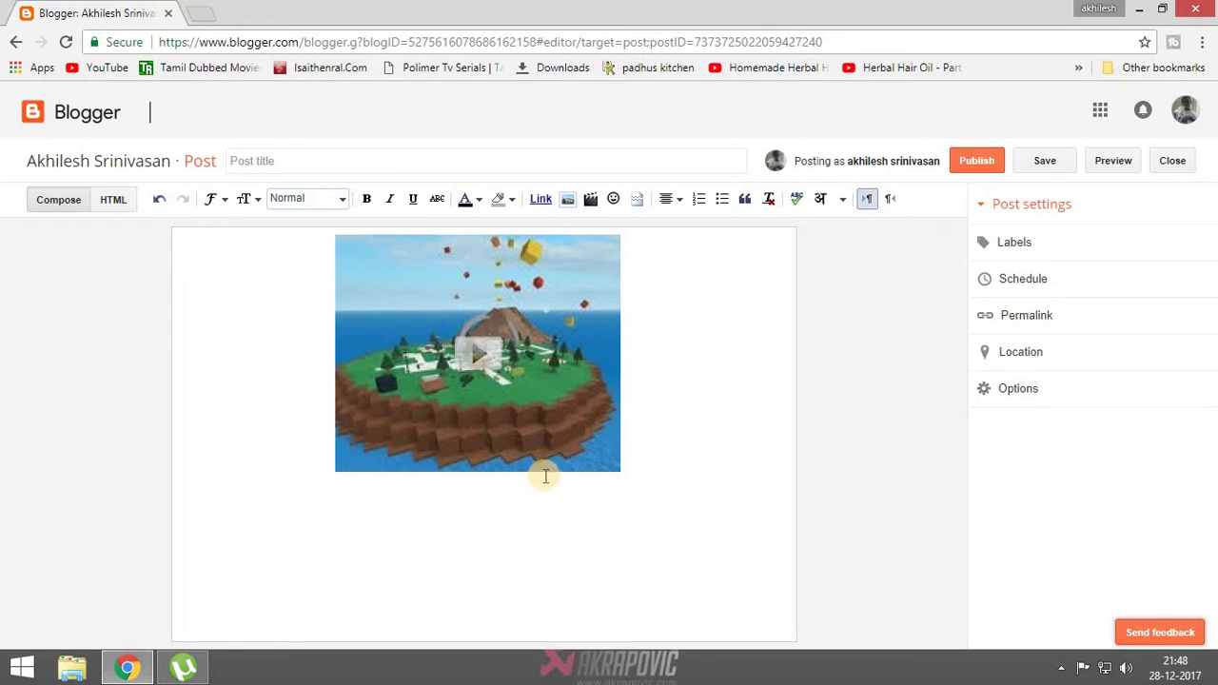
{"action": "left_click", "coordinate": [477, 483]}
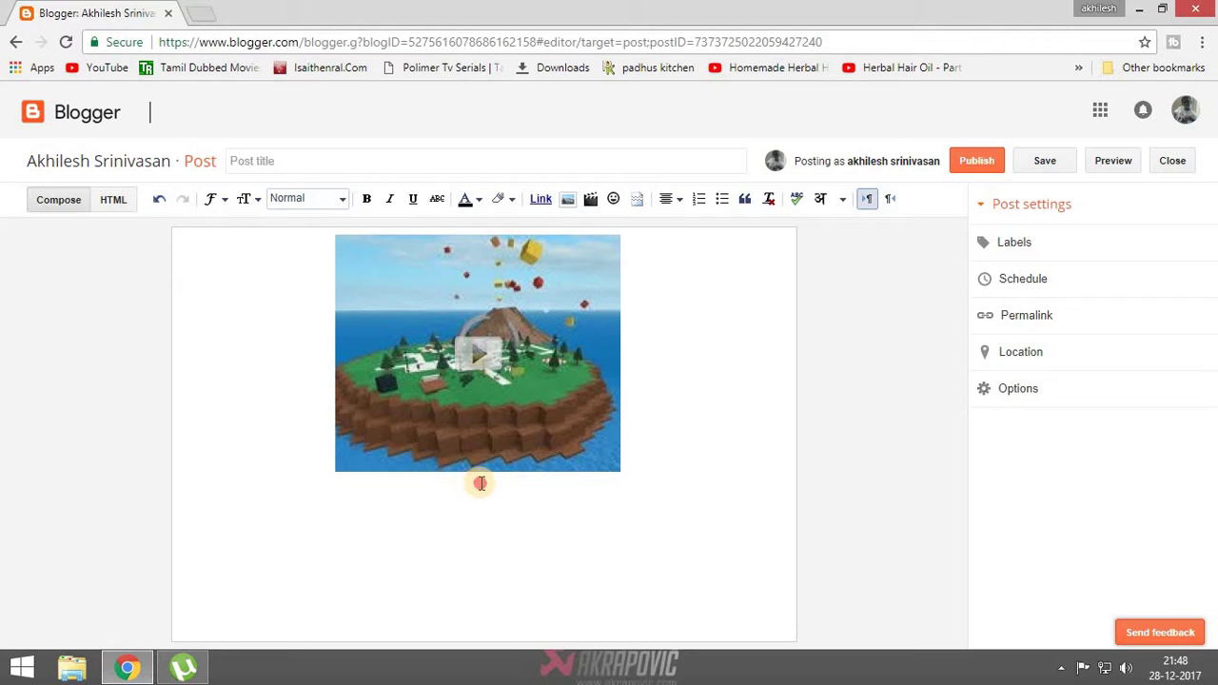
{"action": "left_click", "coordinate": [336, 482]}
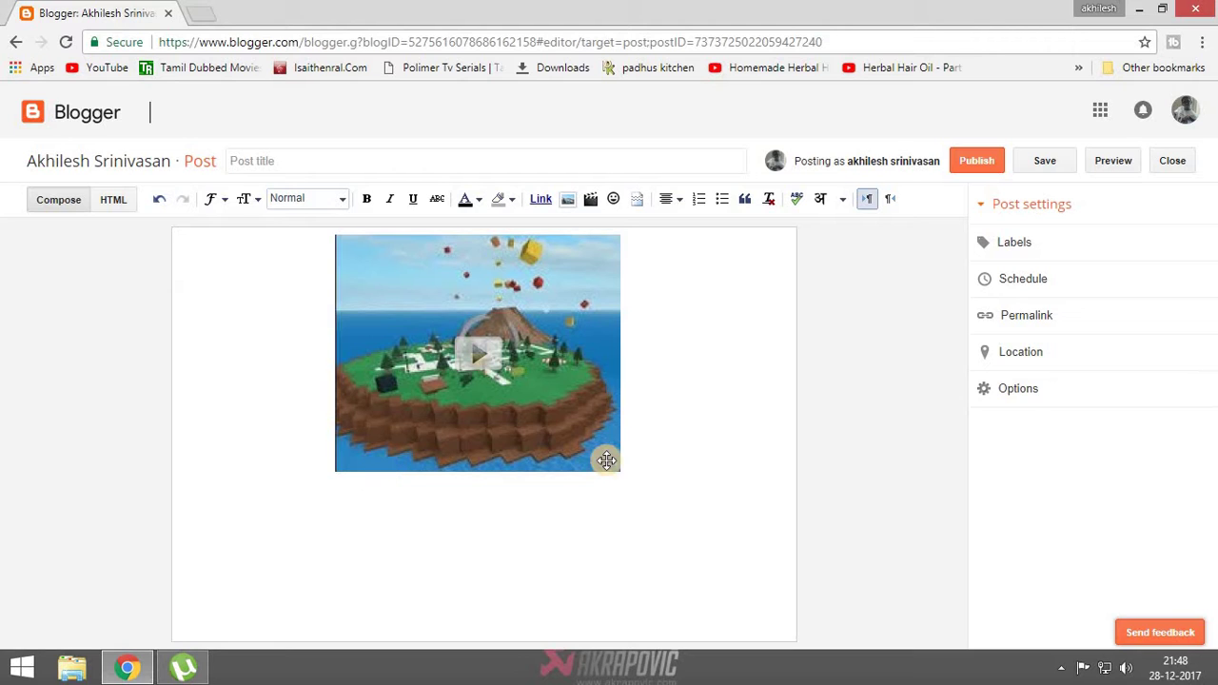
{"action": "left_click", "coordinate": [356, 482]}
{"action": "key", "text": "BackSpace"}
{"action": "key", "text": "BackSpace"}
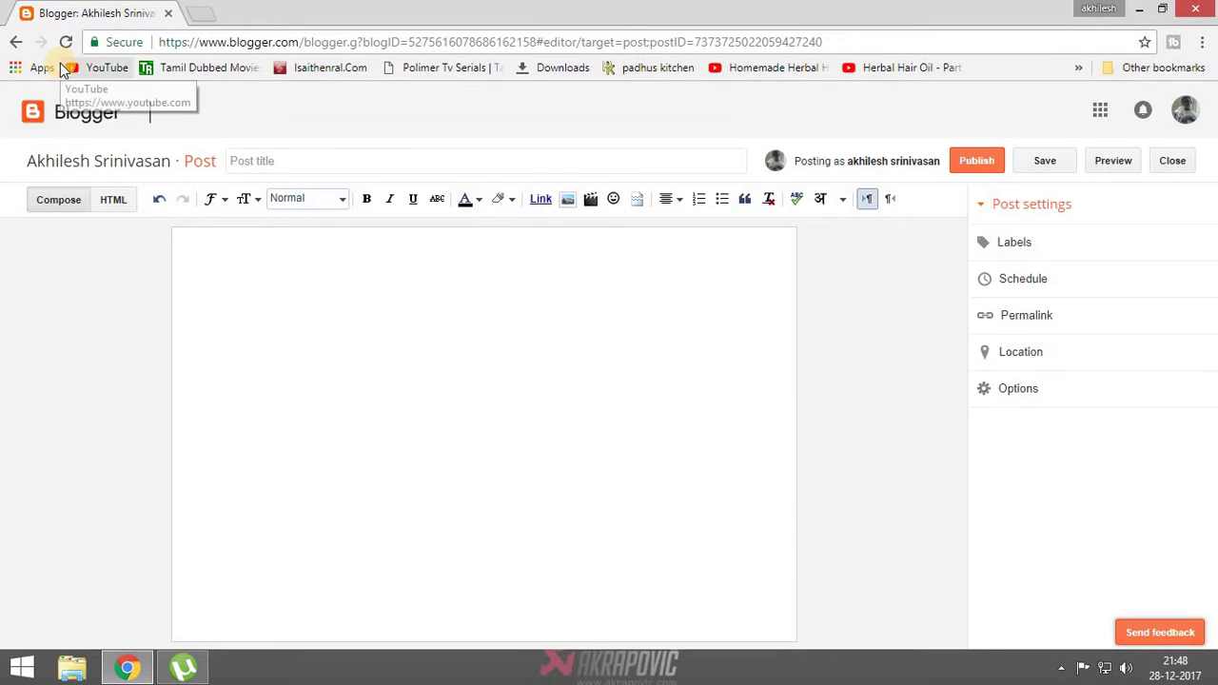
{"action": "key", "text": "Return"}
{"action": "key", "text": "Return"}
{"action": "key", "text": "Return"}
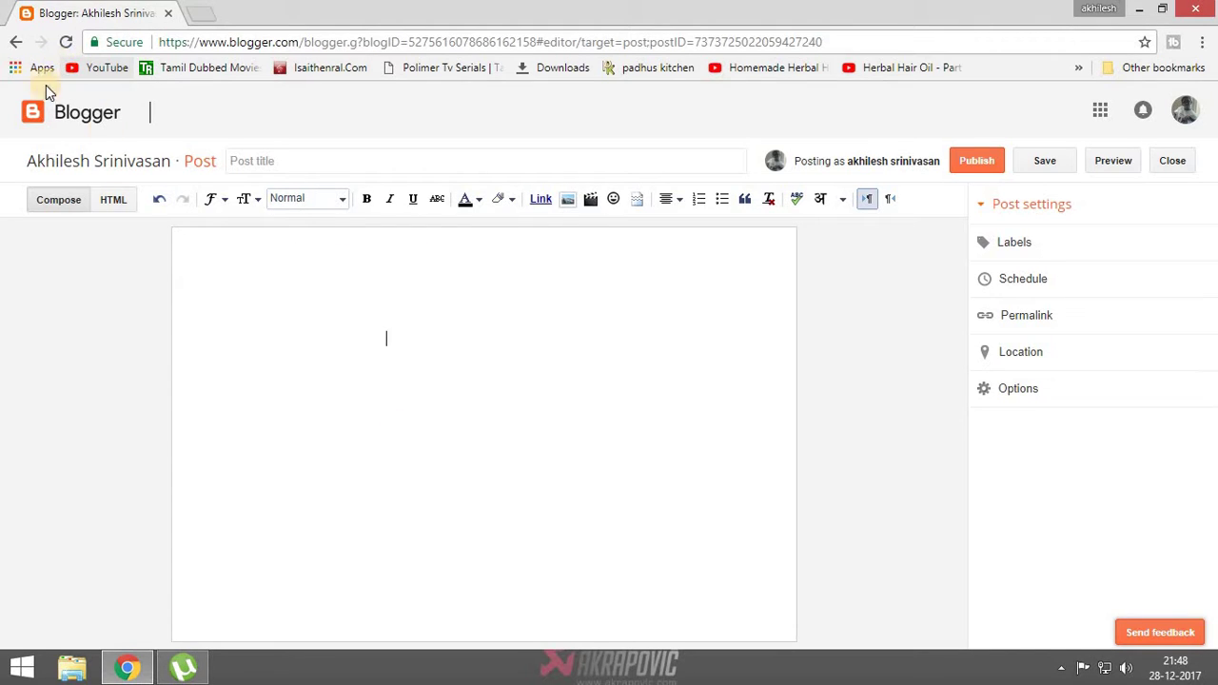
{"action": "left_click", "coordinate": [158, 201]}
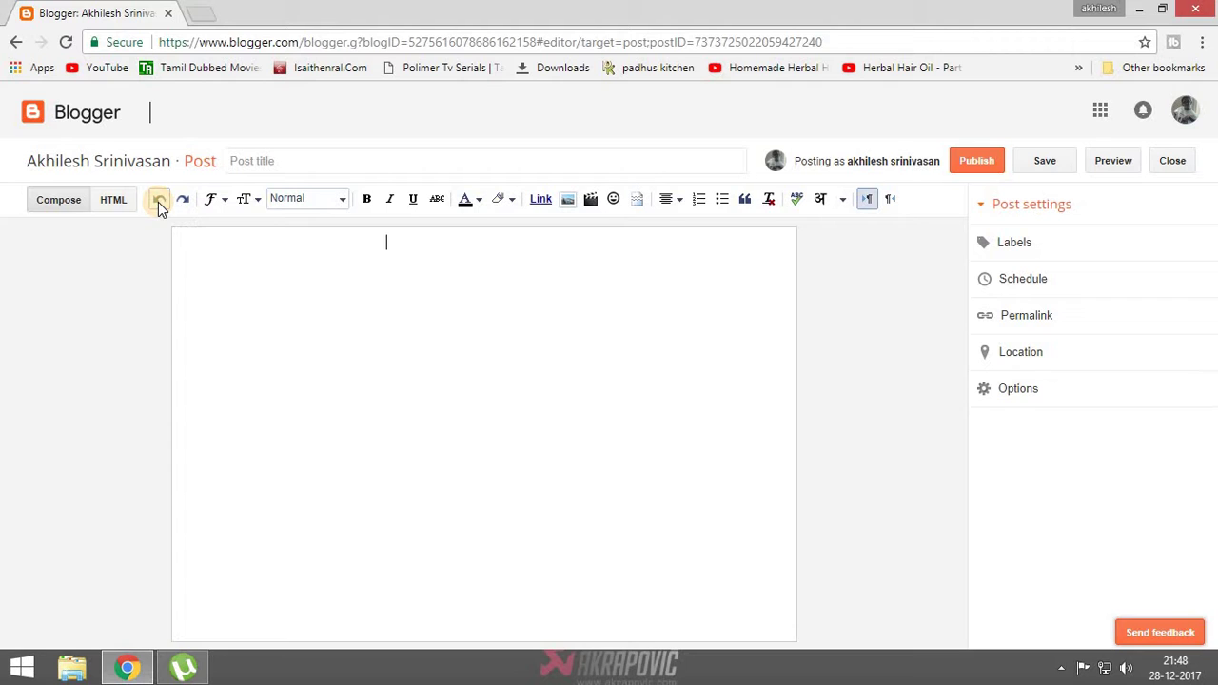
{"action": "left_click", "coordinate": [158, 201]}
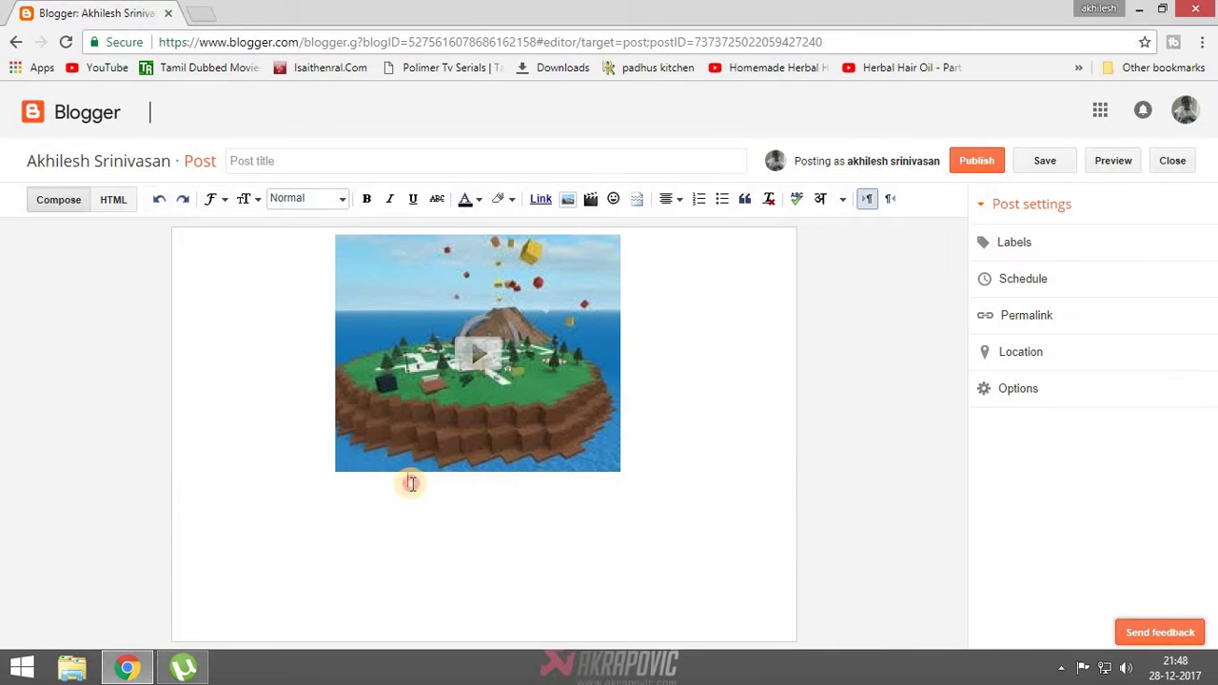
Write the caption "Roblox Gameplay" beneath the video, shifted toward its right side, and add the line "My Channel's URL :" below it.
{"action": "left_click", "coordinate": [363, 481]}
{"action": "type", "text": "Roblox"}
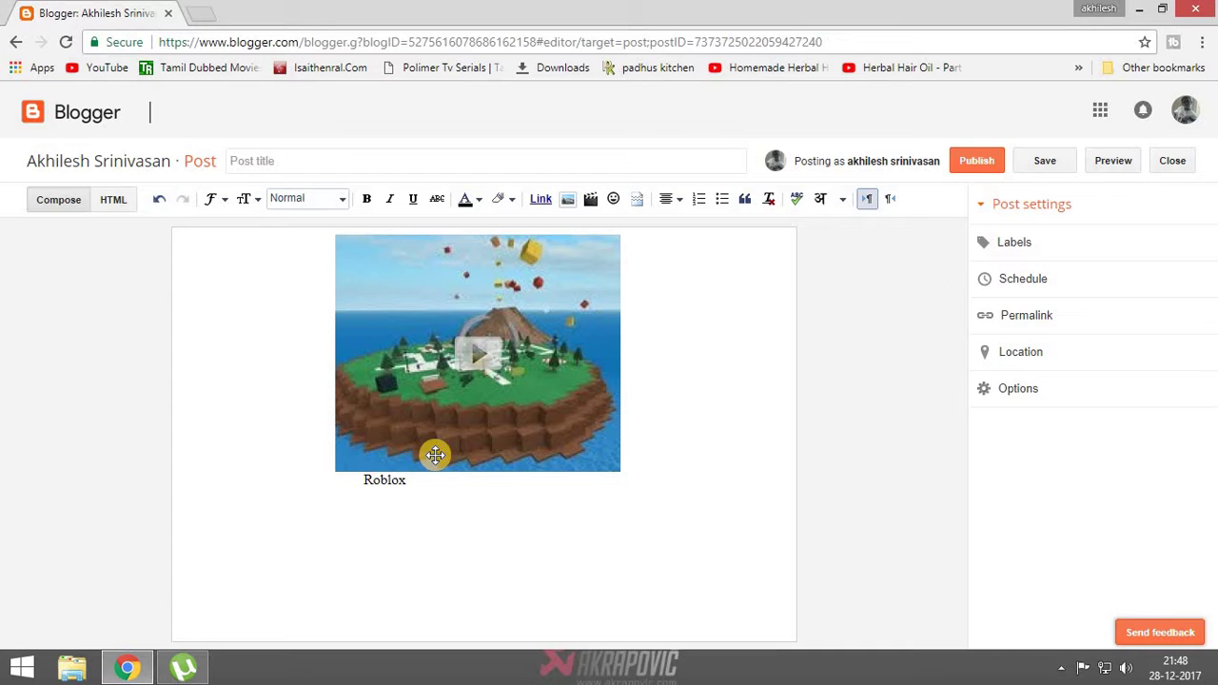
{"action": "type", "text": " Gameplay"}
{"action": "left_click", "coordinate": [337, 479]}
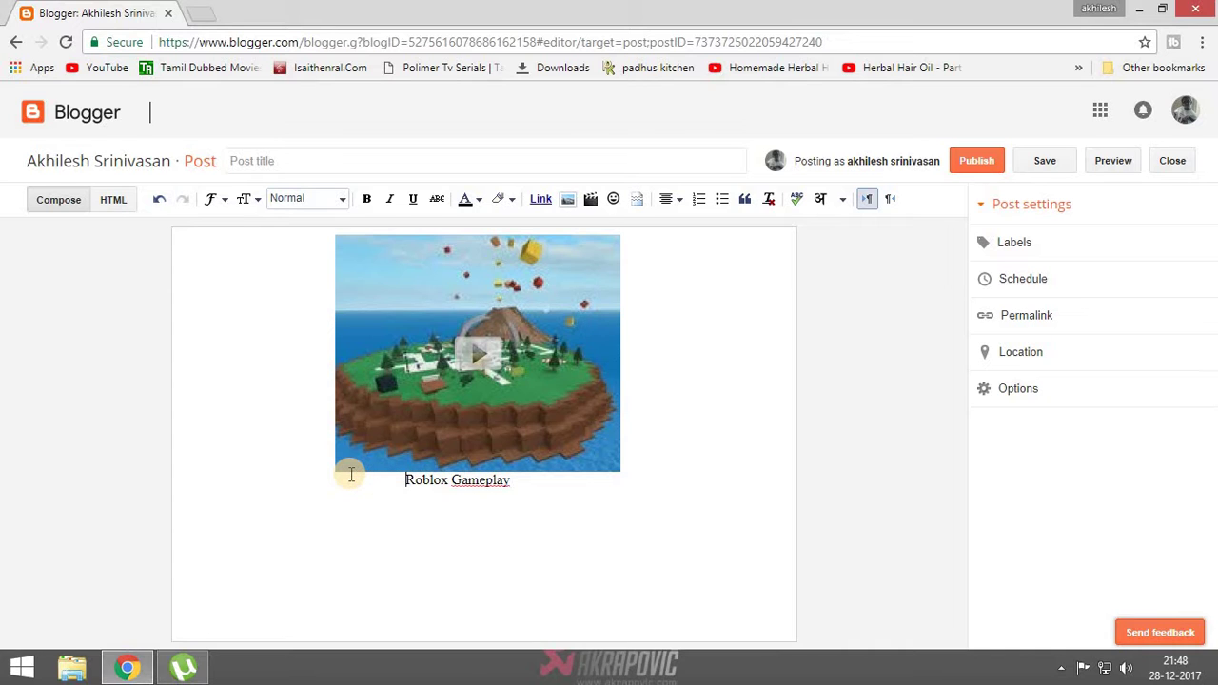
{"action": "left_click", "coordinate": [611, 494]}
{"action": "left_click", "coordinate": [408, 481]}
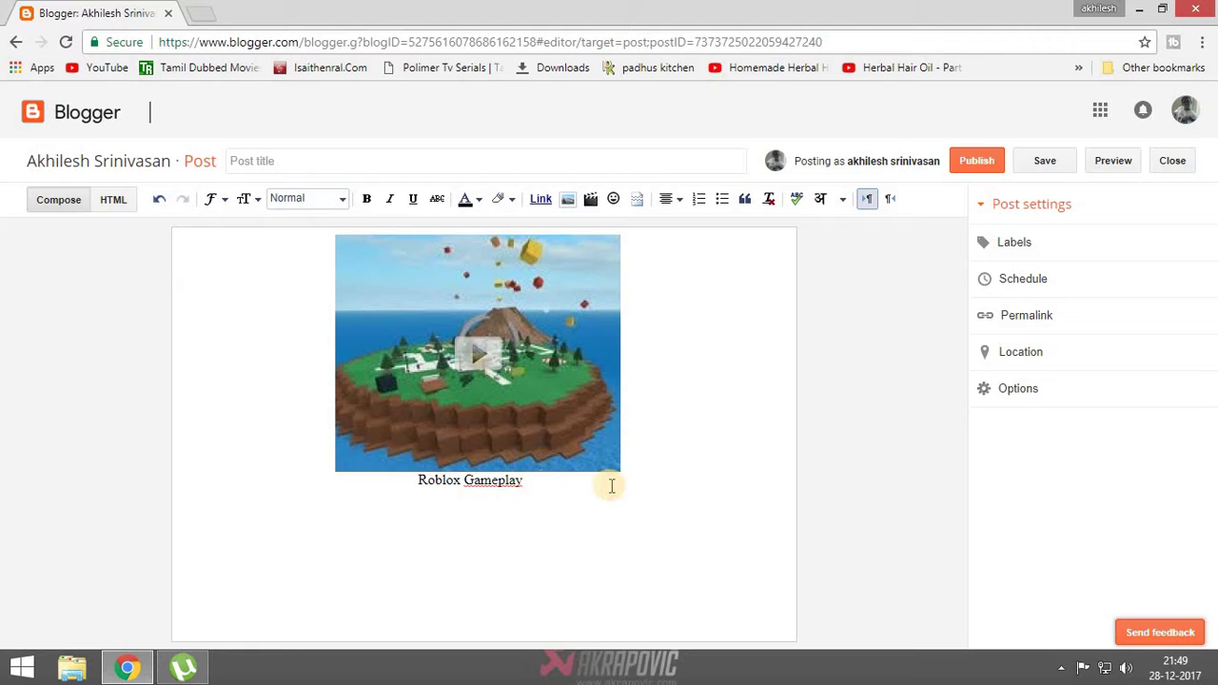
{"action": "key", "text": "Return"}
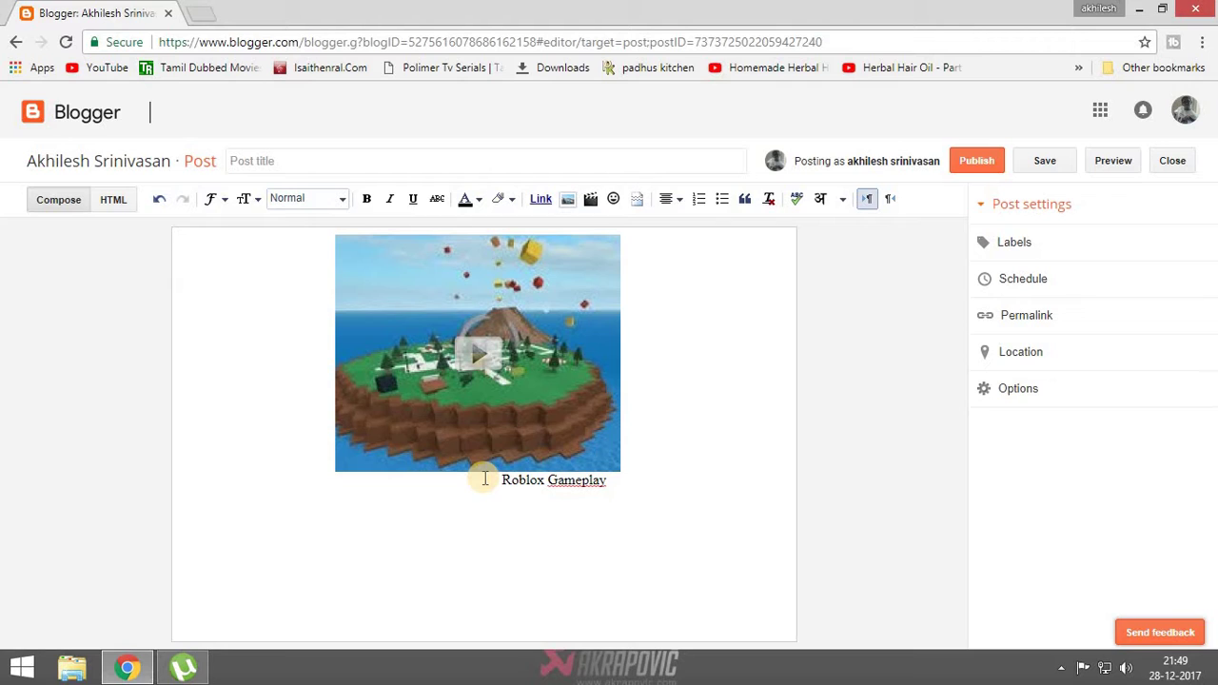
{"action": "type", "text": "y Channel's URL :"}
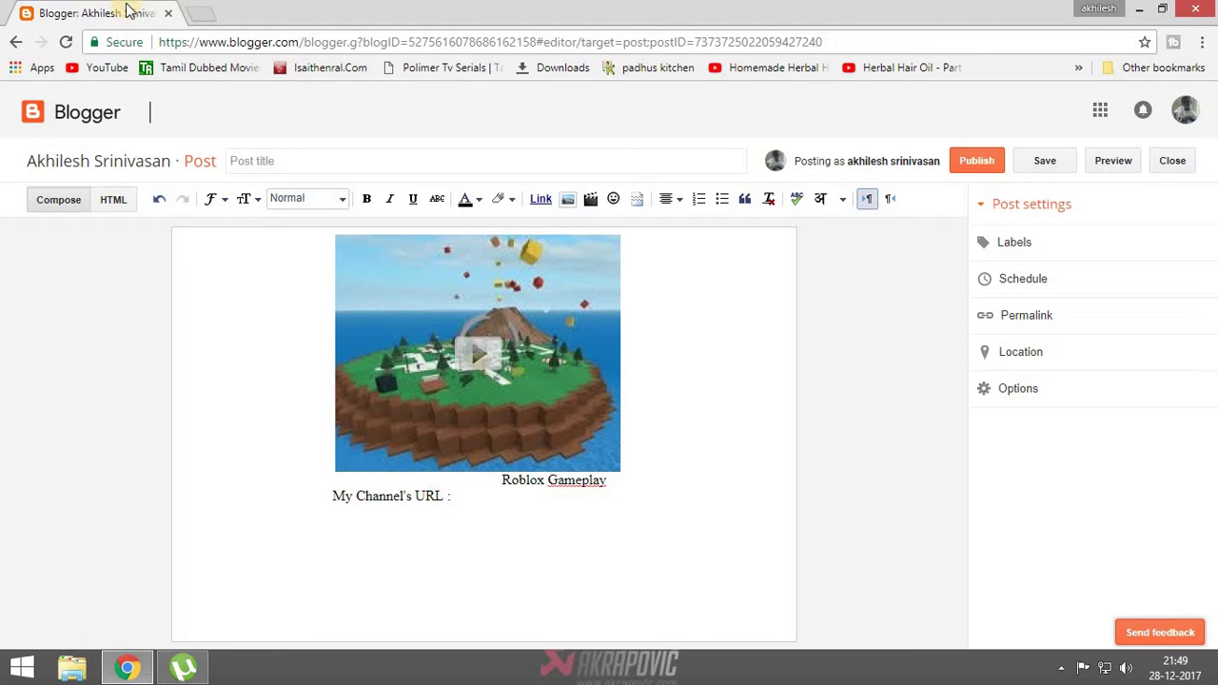
Open your own YouTube channel page in a new browser tab using its suggested youtube.com/channel address.
{"action": "left_click", "coordinate": [207, 17]}
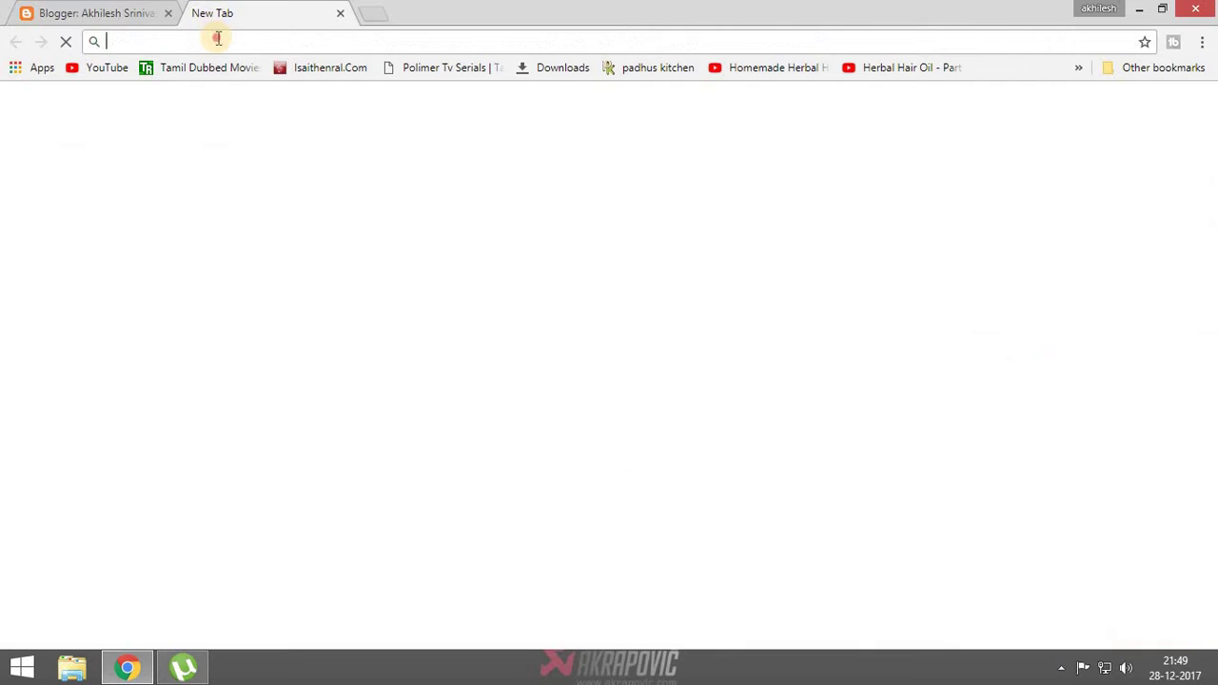
{"action": "type", "text": "yu"}
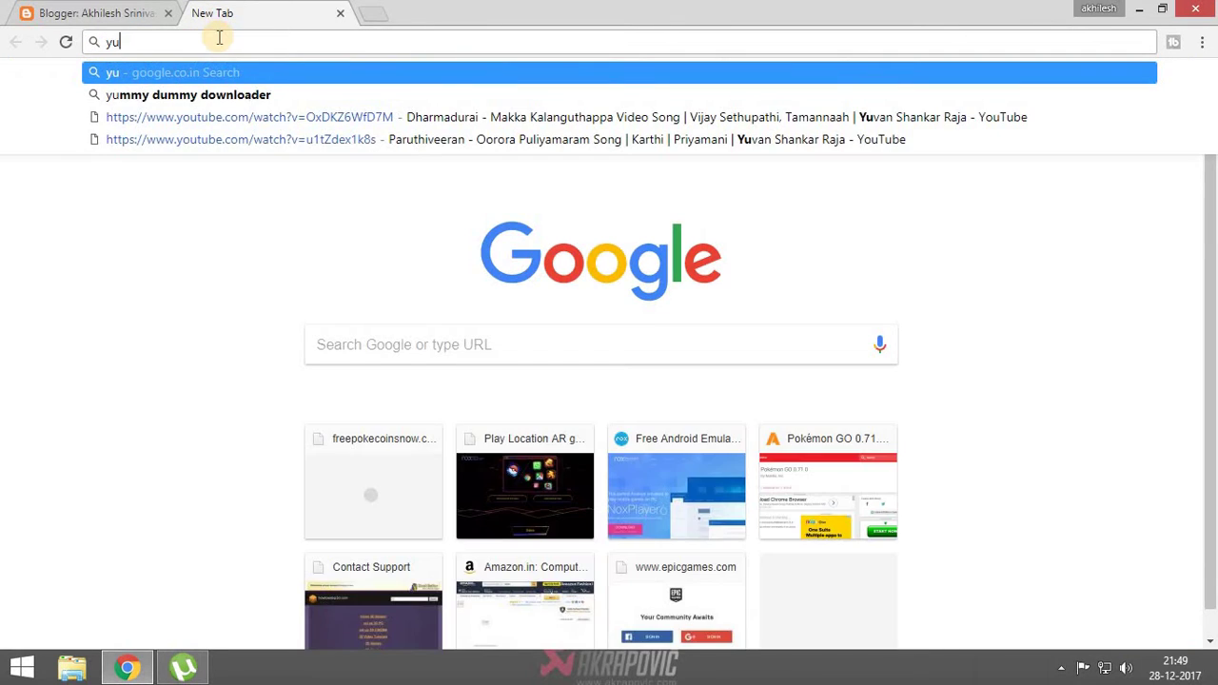
{"action": "key", "text": "BackSpace"}
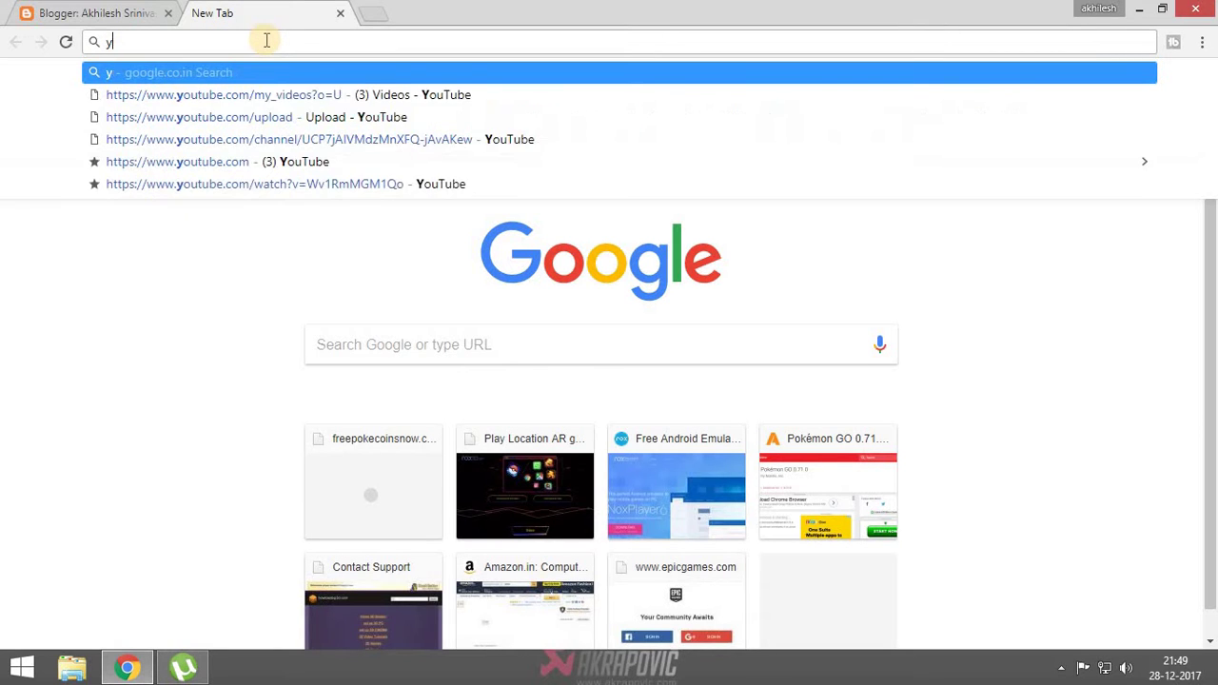
{"action": "type", "text": "outube."}
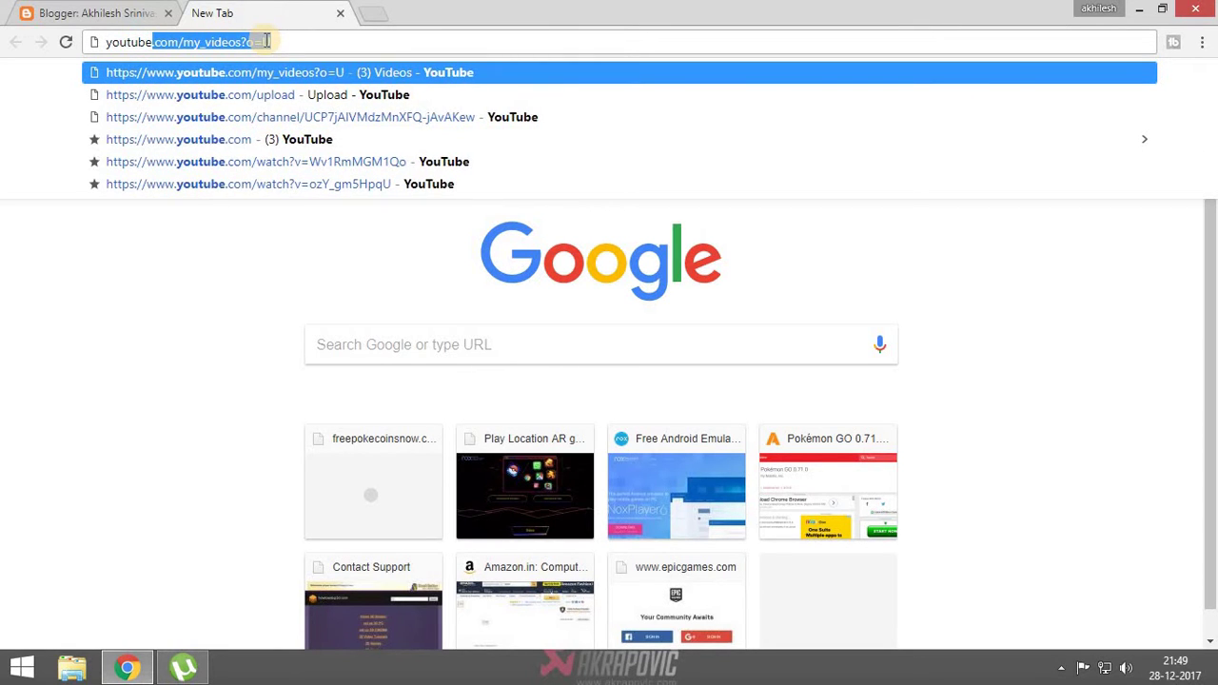
{"action": "type", "text": "com"}
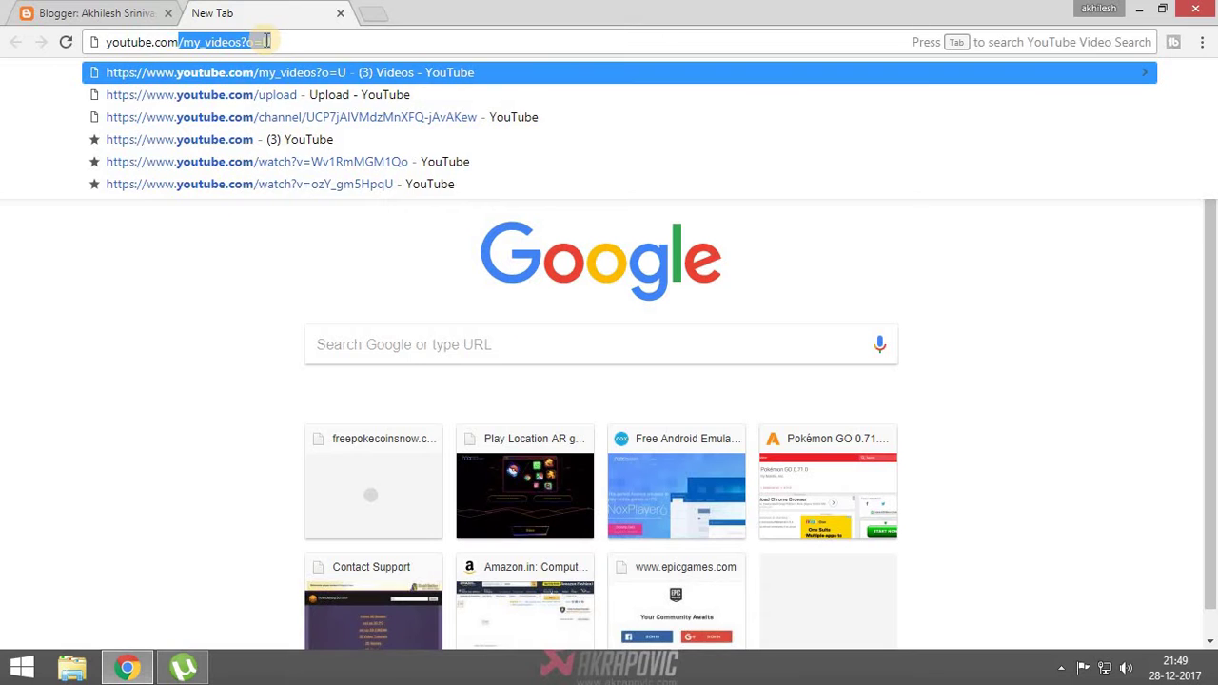
{"action": "type", "text": "/"}
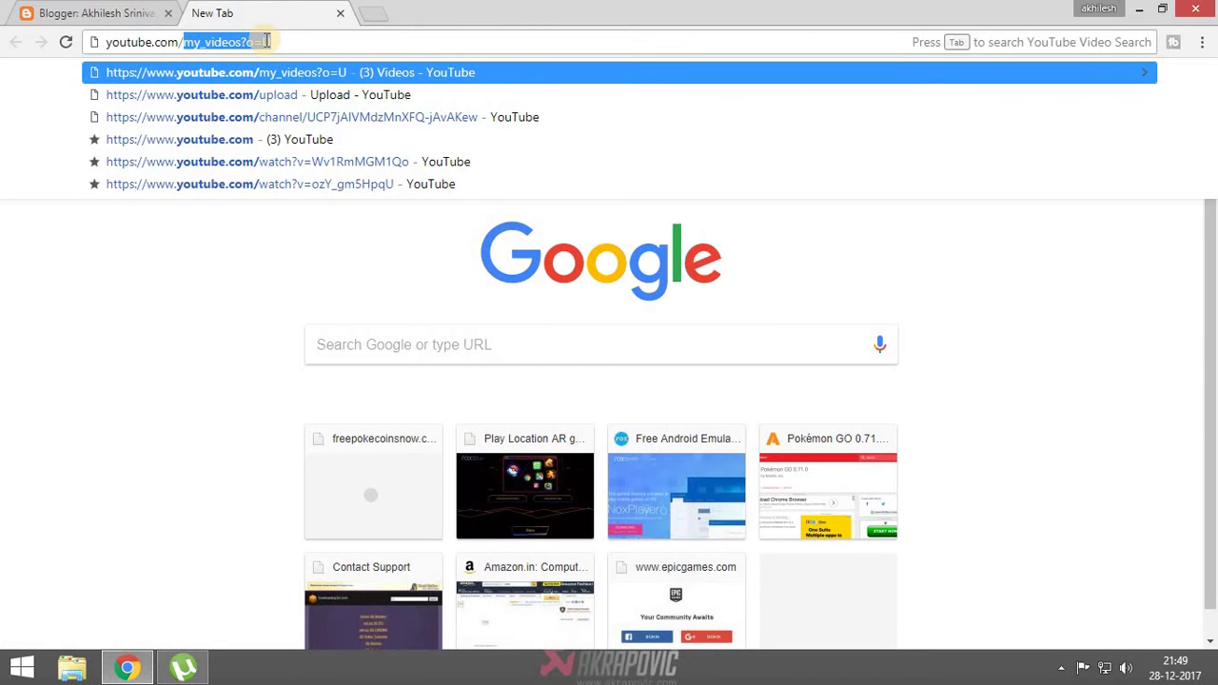
{"action": "type", "text": "ch"}
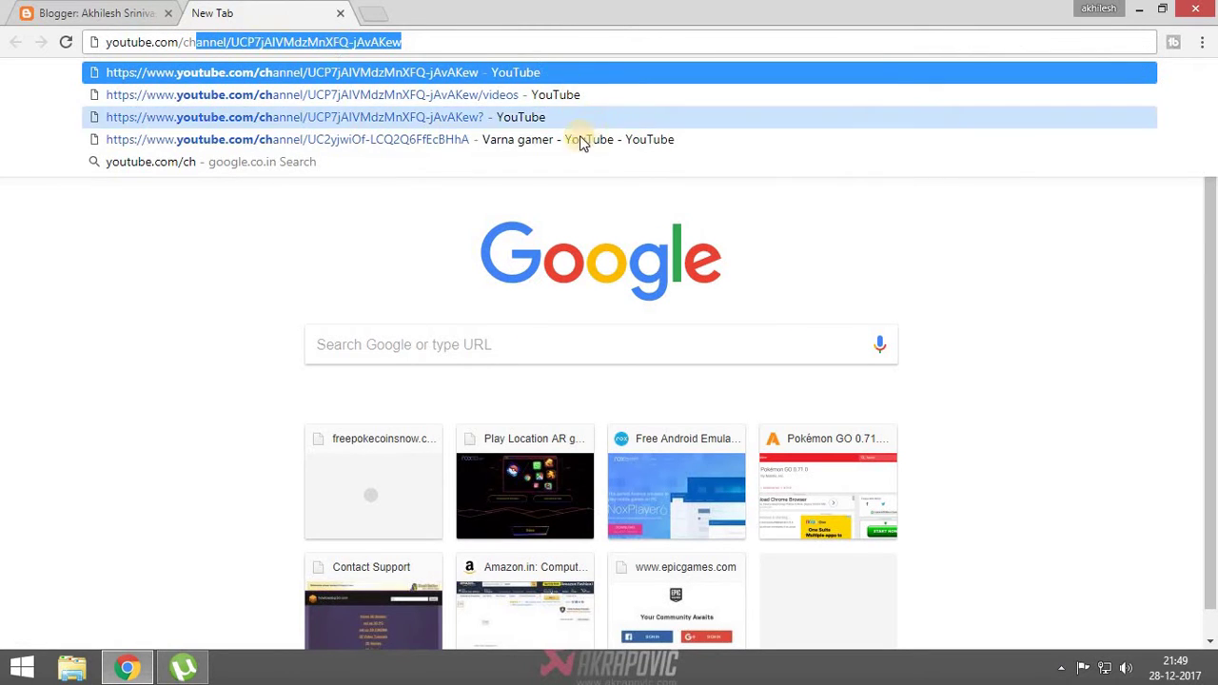
{"action": "left_click", "coordinate": [453, 34]}
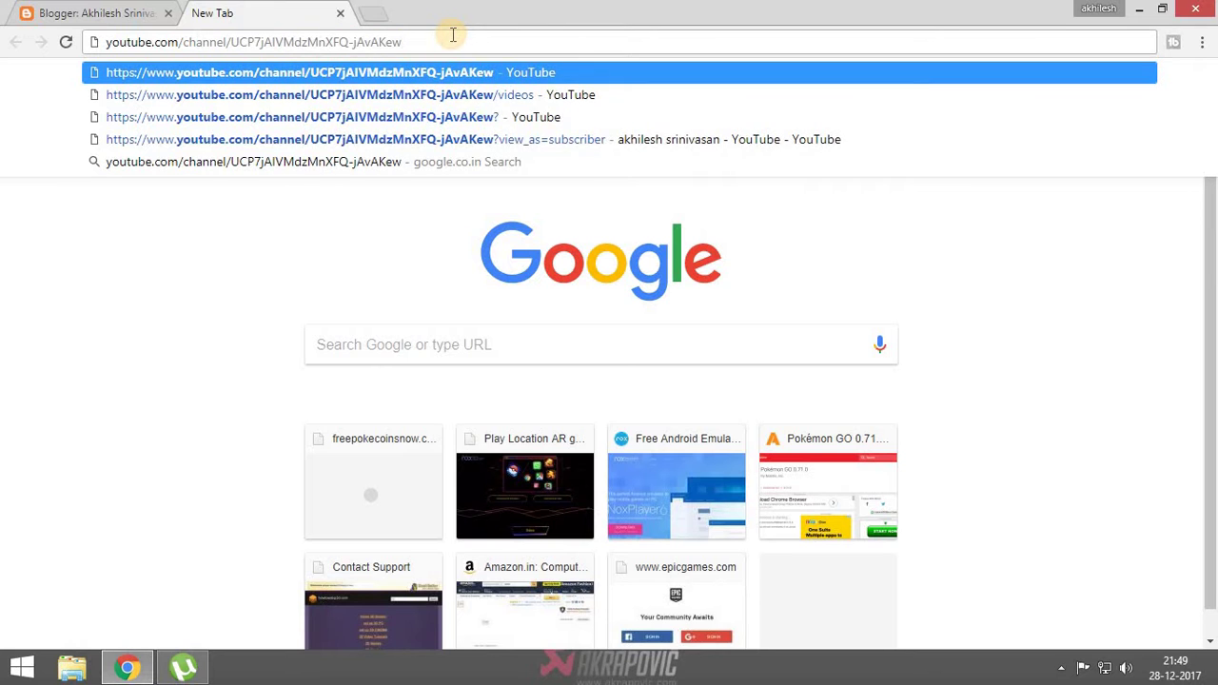
{"action": "left_click", "coordinate": [373, 44]}
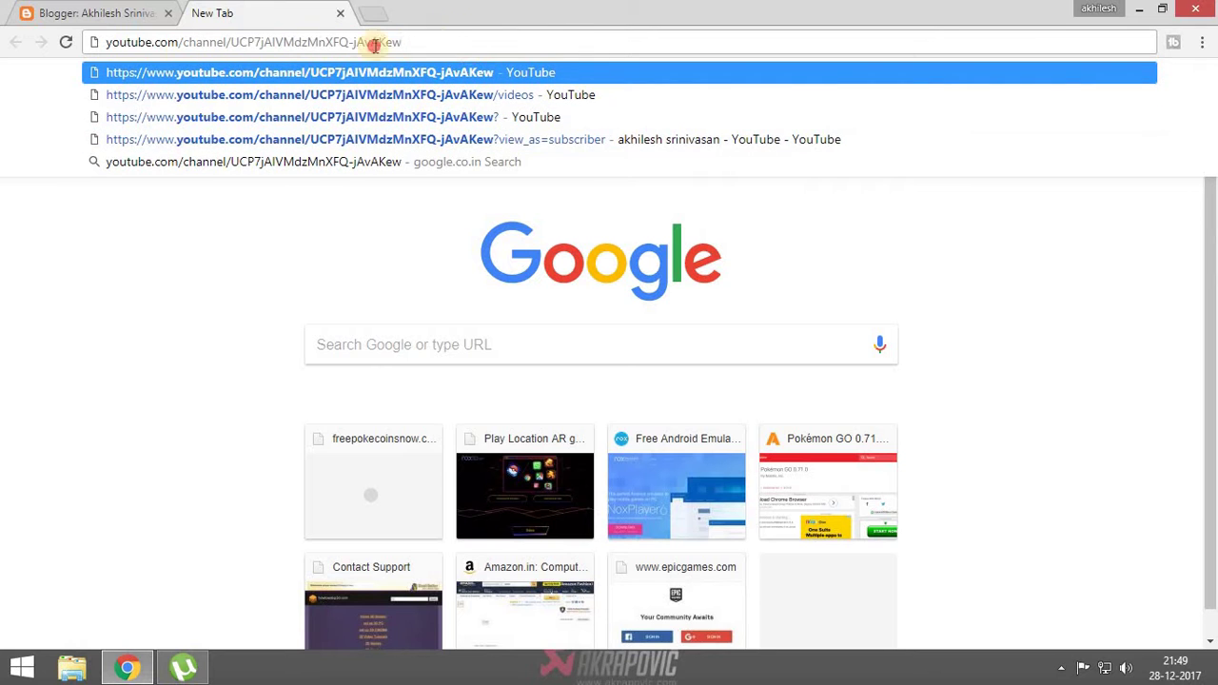
{"action": "left_click_drag", "start_coordinate": [374, 44], "coordinate": [111, 40]}
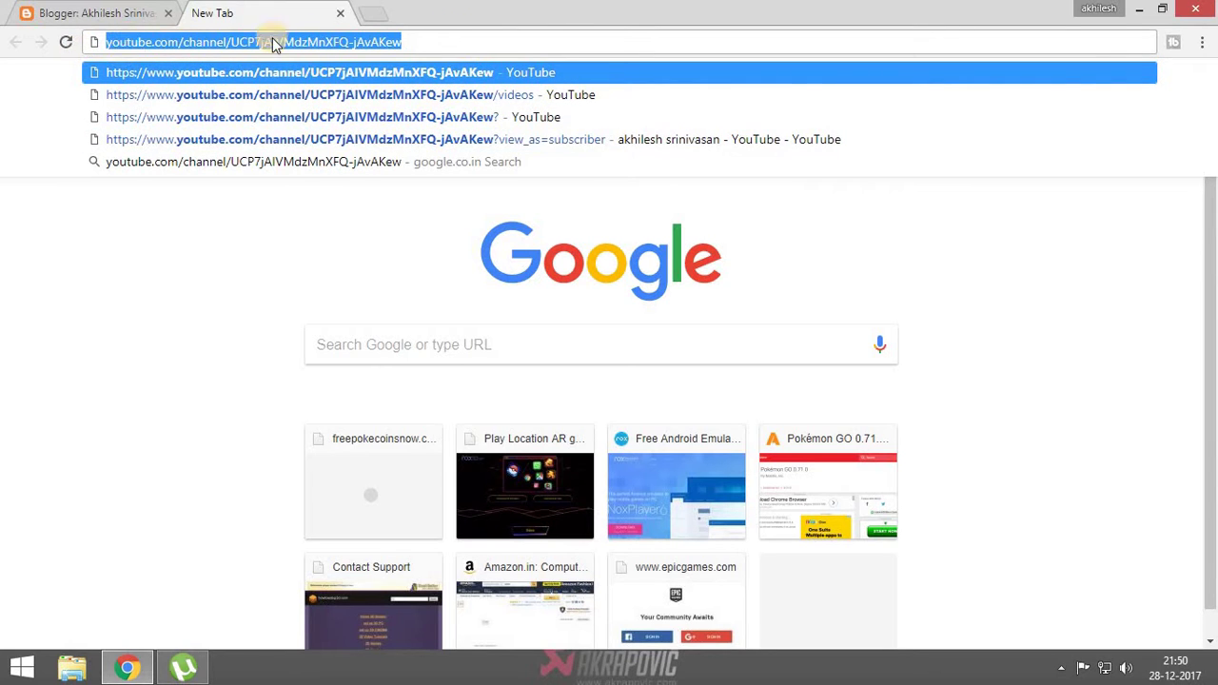
{"action": "left_click", "coordinate": [421, 42]}
{"action": "key", "text": "Return"}
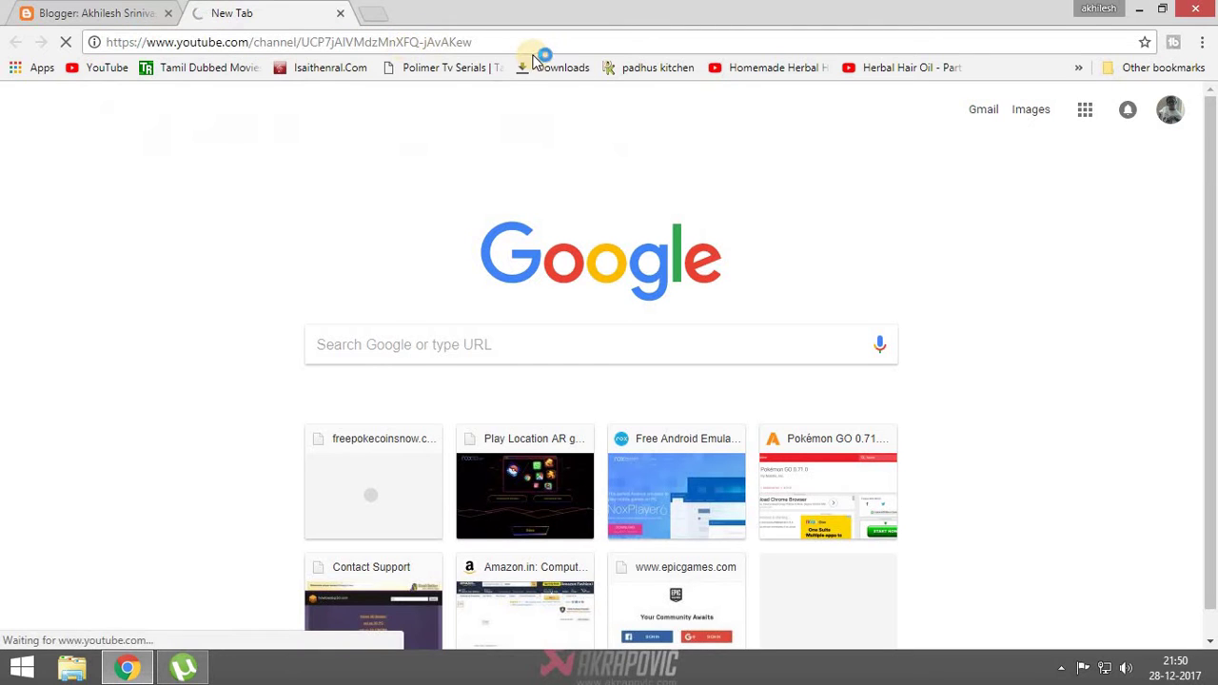
Copy the full web address of the YouTube channel page.
{"action": "left_click_drag", "start_coordinate": [500, 36], "coordinate": [246, 45]}
{"action": "right_click", "coordinate": [245, 44]}
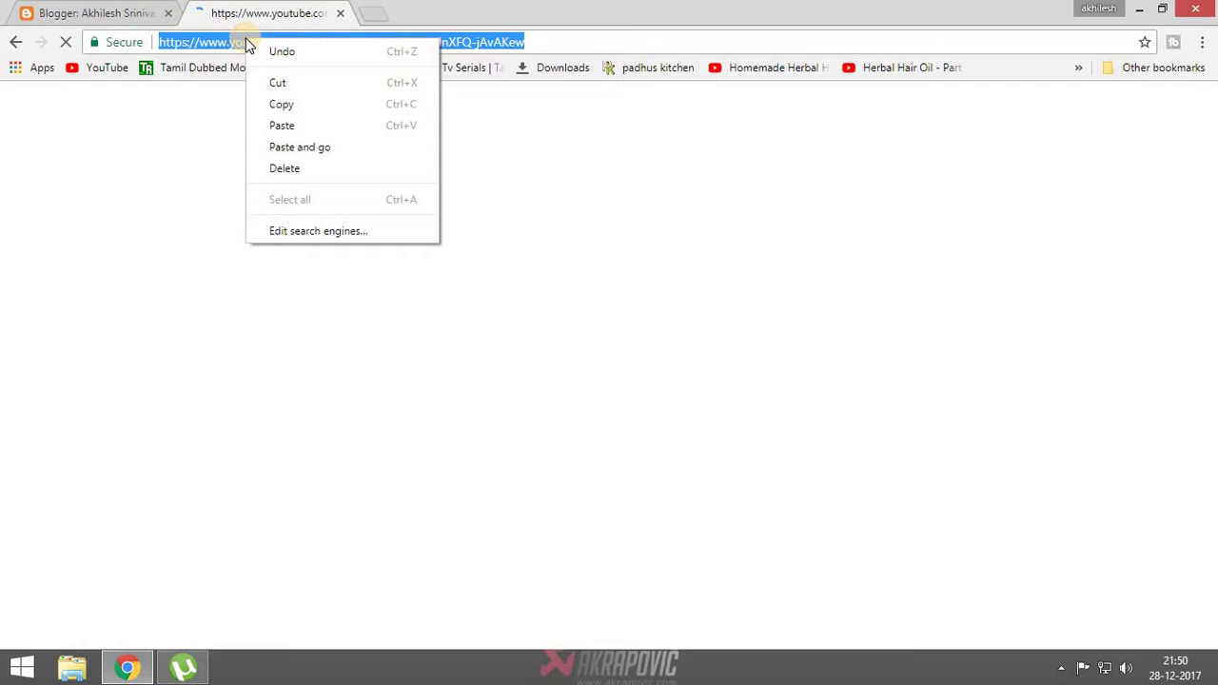
{"action": "left_click", "coordinate": [284, 104]}
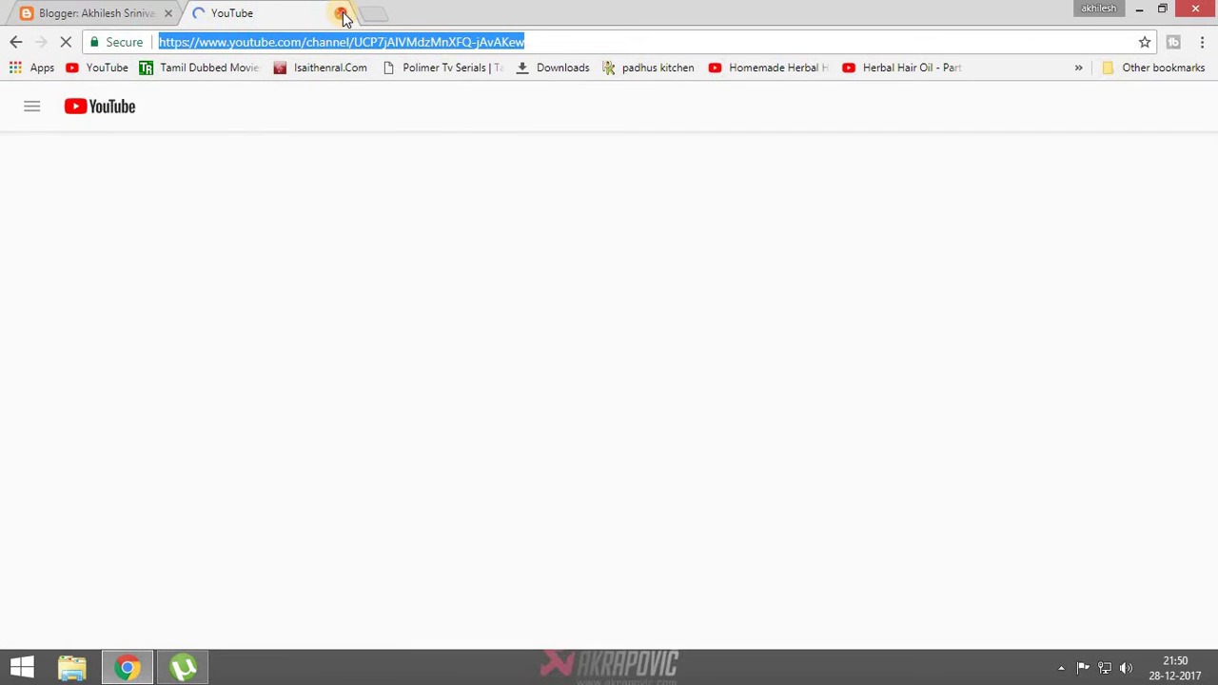
Close the YouTube tab and paste the copied channel address after "My Channel's URL :" in the post.
{"action": "left_click", "coordinate": [341, 14]}
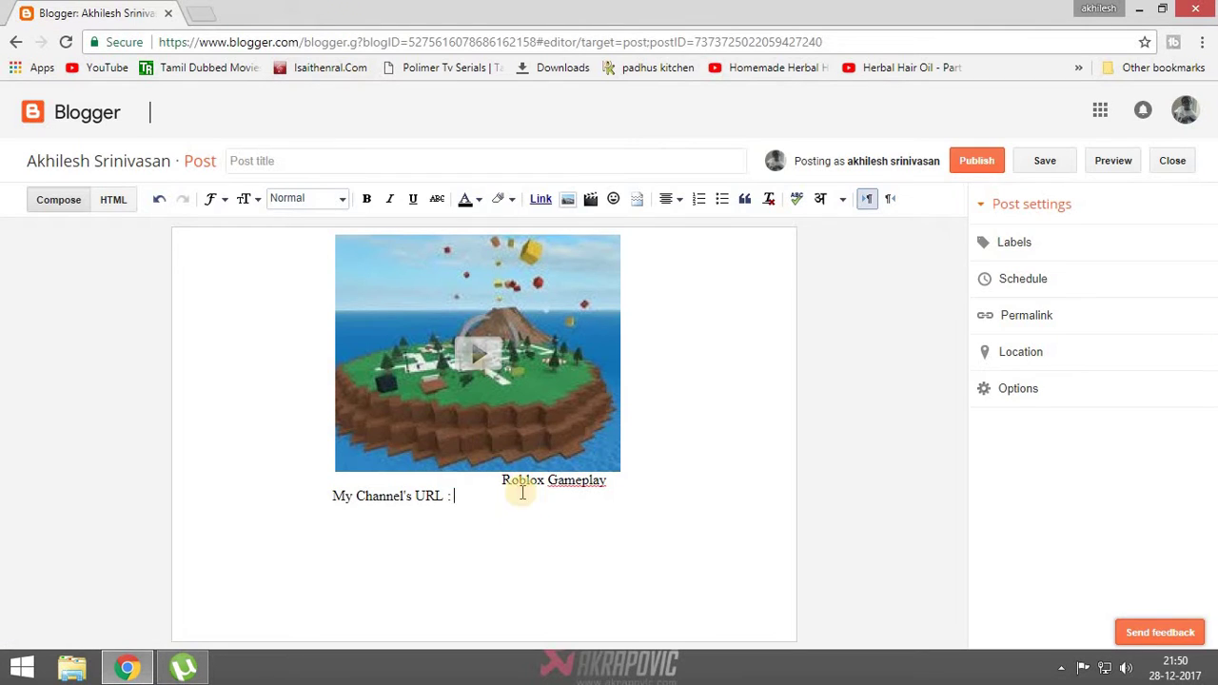
{"action": "right_click", "coordinate": [458, 497]}
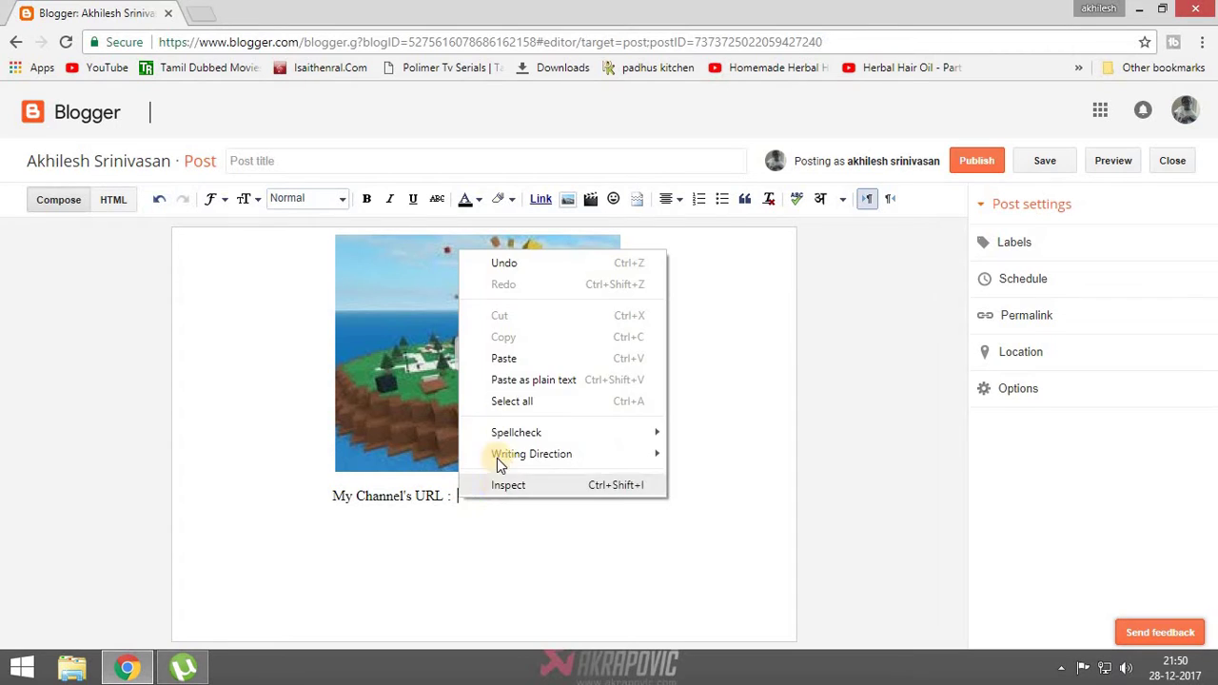
{"action": "left_click", "coordinate": [499, 359]}
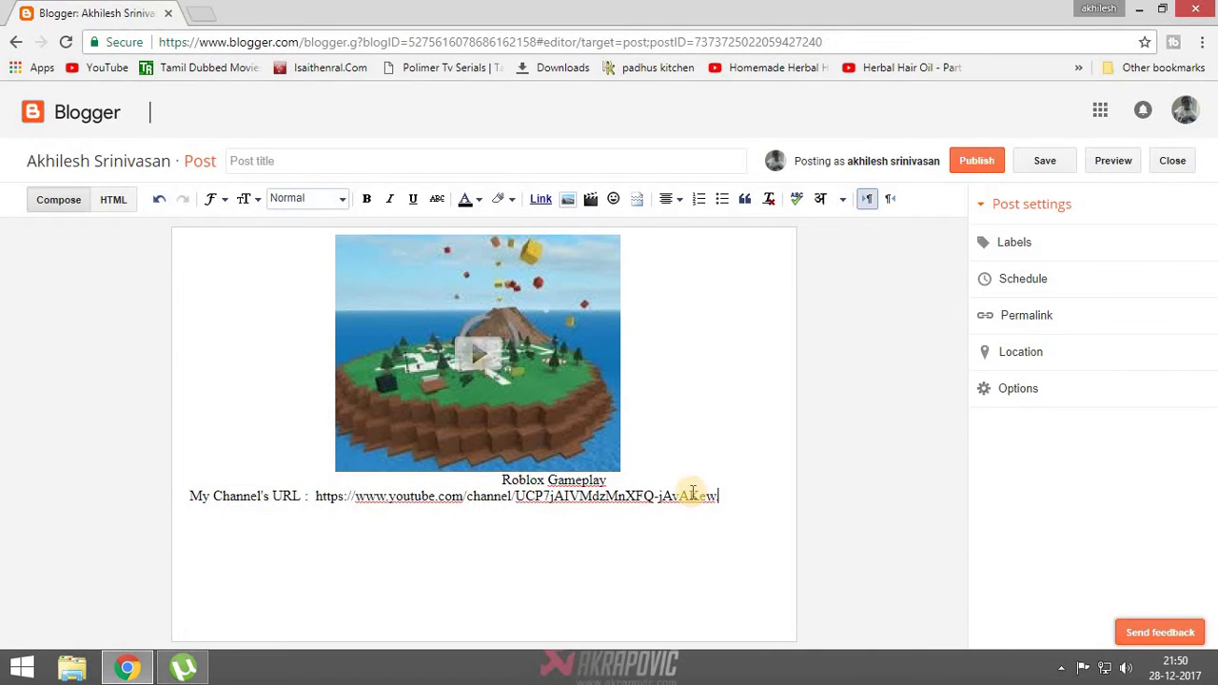
Publish the video post and decline sharing it on Google+.
{"action": "left_click", "coordinate": [995, 172]}
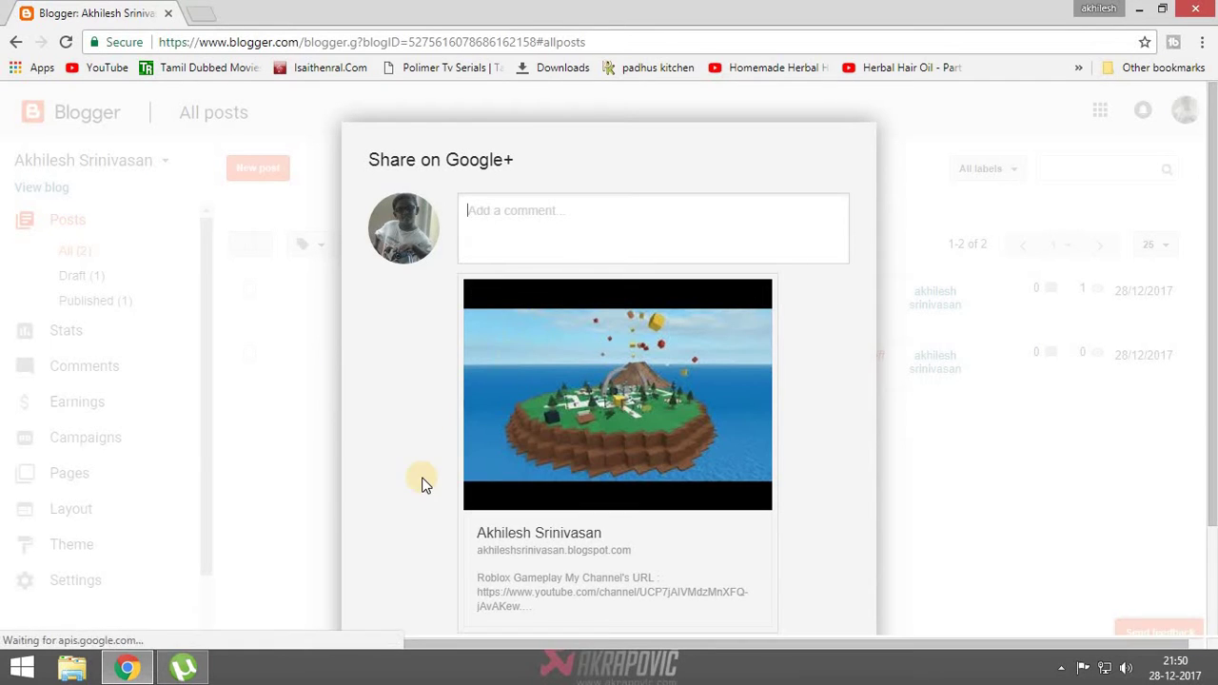
{"action": "scroll", "coordinate": [497, 411], "scroll_direction": "down", "scroll_amount": 2}
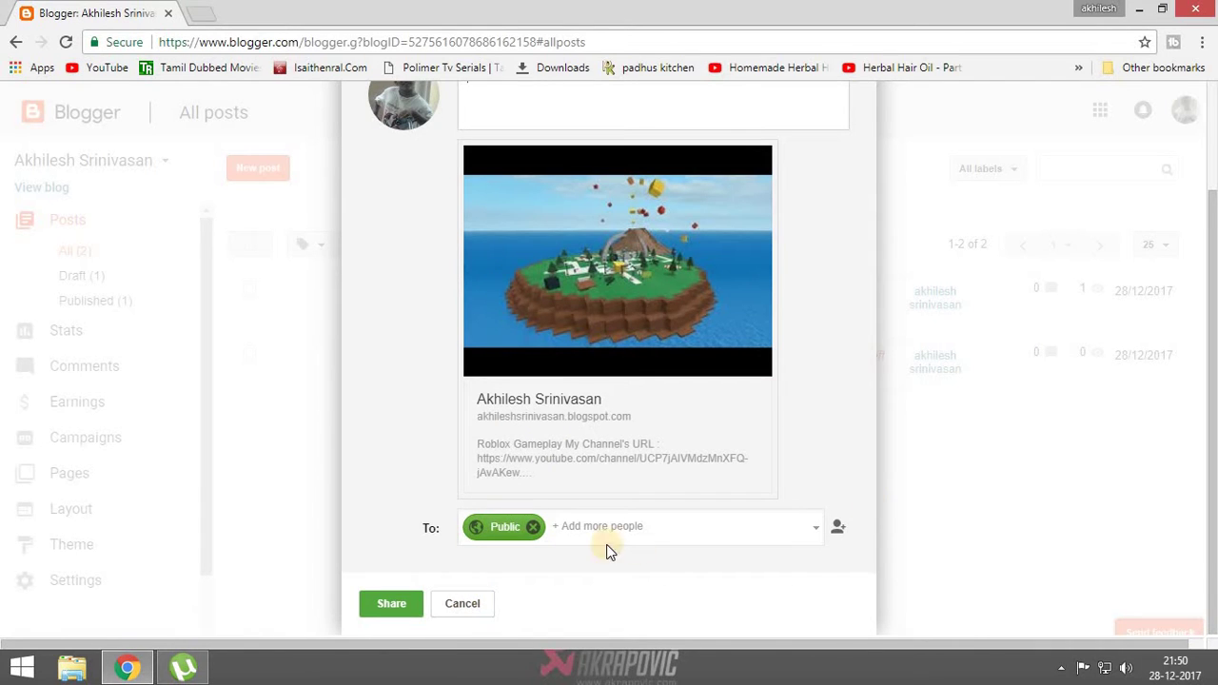
{"action": "left_click", "coordinate": [480, 605]}
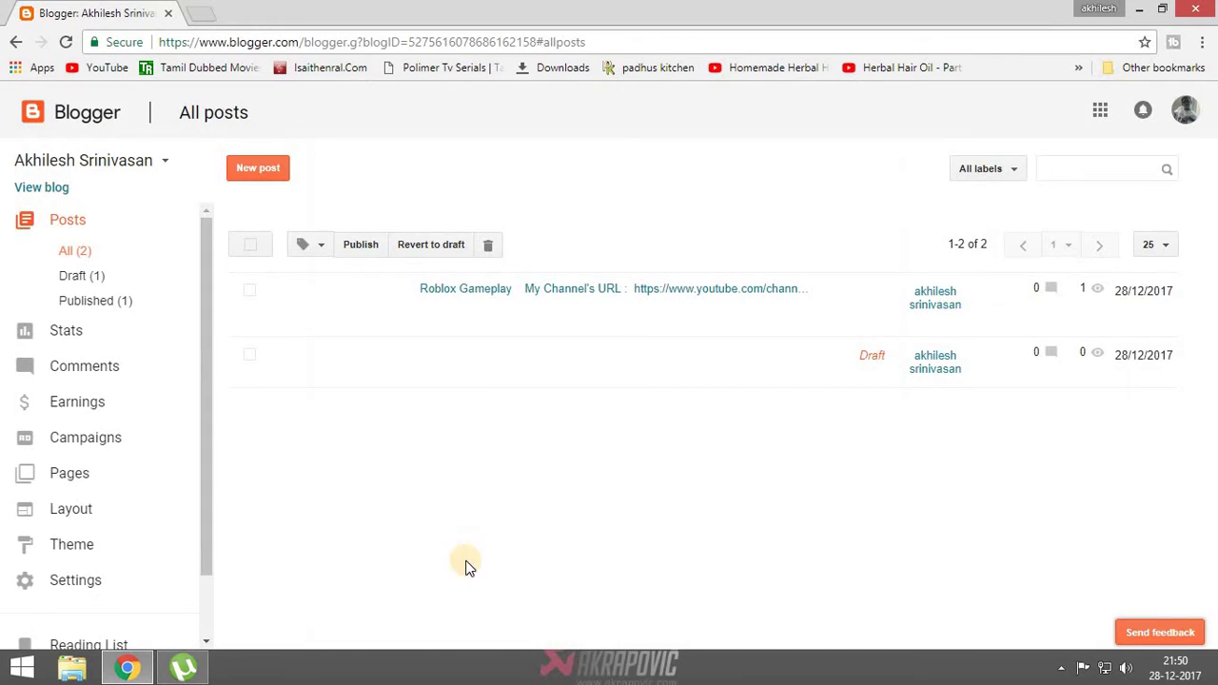
Review the draft posts, then delete the untitled draft from the list of all posts.
{"action": "left_click", "coordinate": [60, 280]}
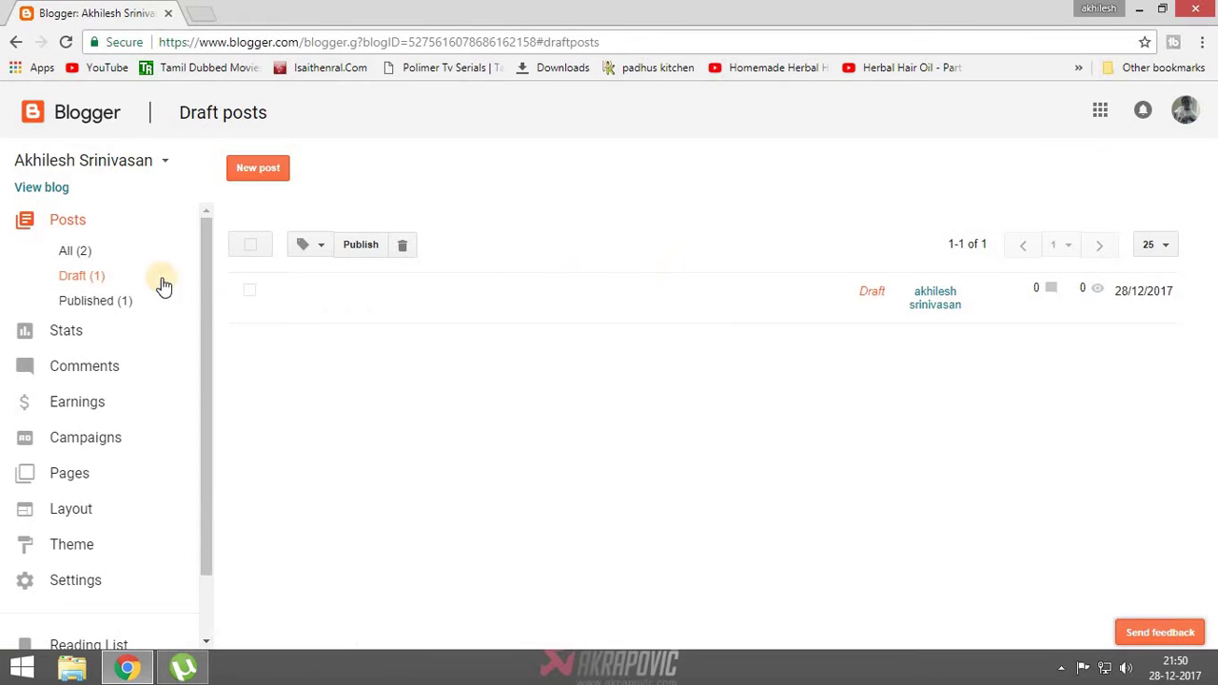
{"action": "left_click", "coordinate": [68, 251]}
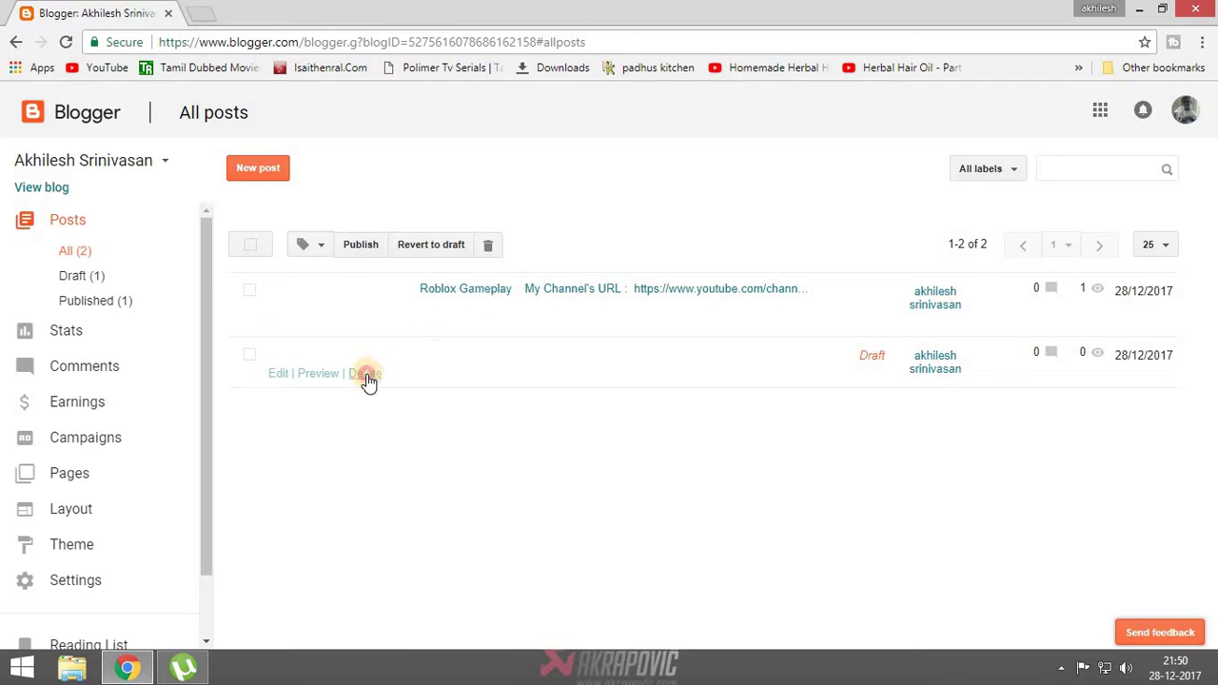
{"action": "left_click", "coordinate": [366, 374]}
{"action": "left_click", "coordinate": [689, 143]}
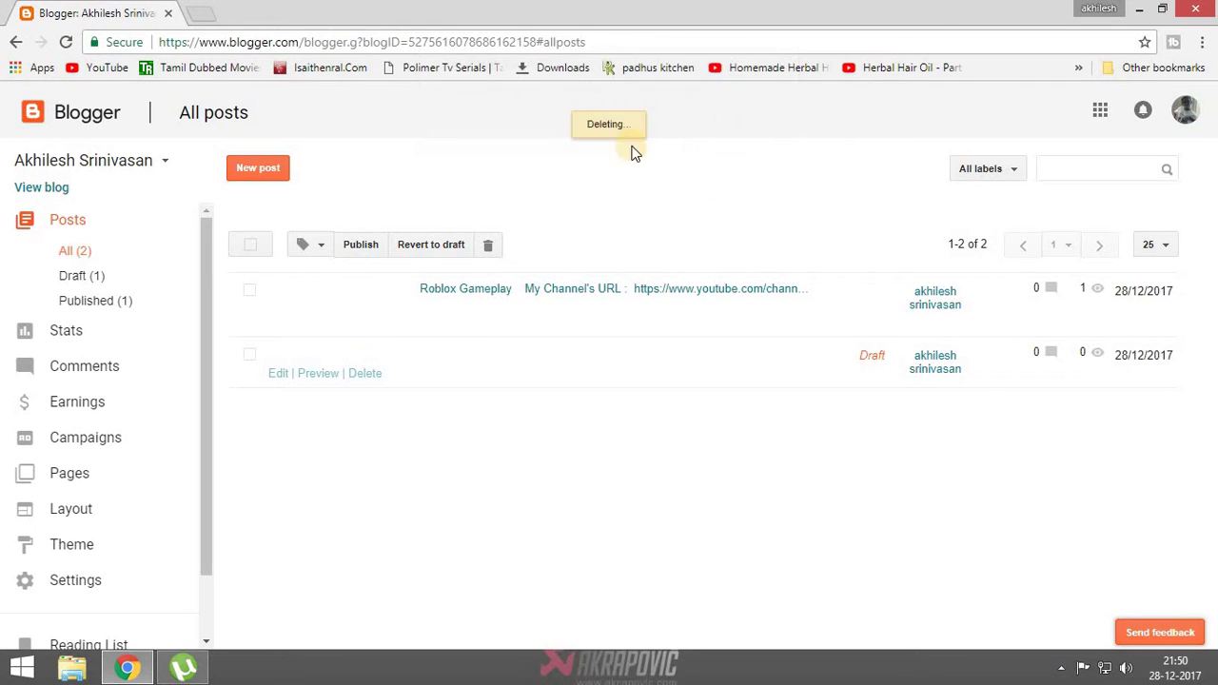
View the public blog to check how the published video post looks, and reload the page.
{"action": "left_click", "coordinate": [43, 188]}
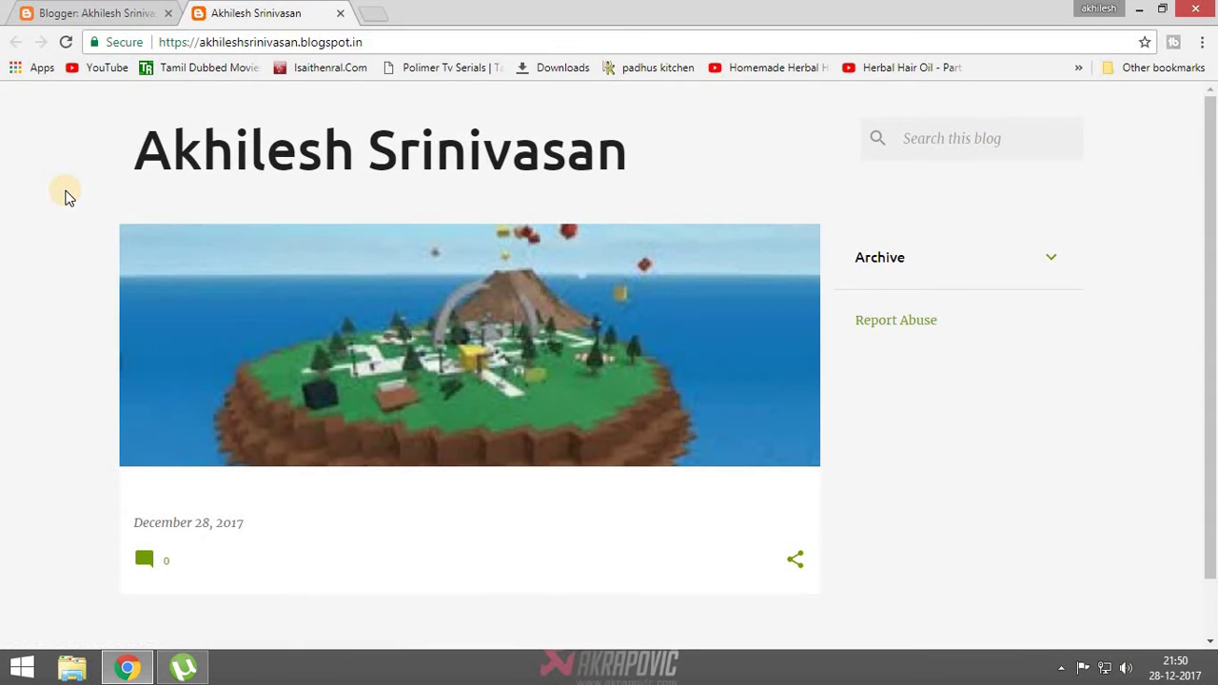
{"action": "scroll", "coordinate": [285, 419], "scroll_direction": "down", "scroll_amount": 1}
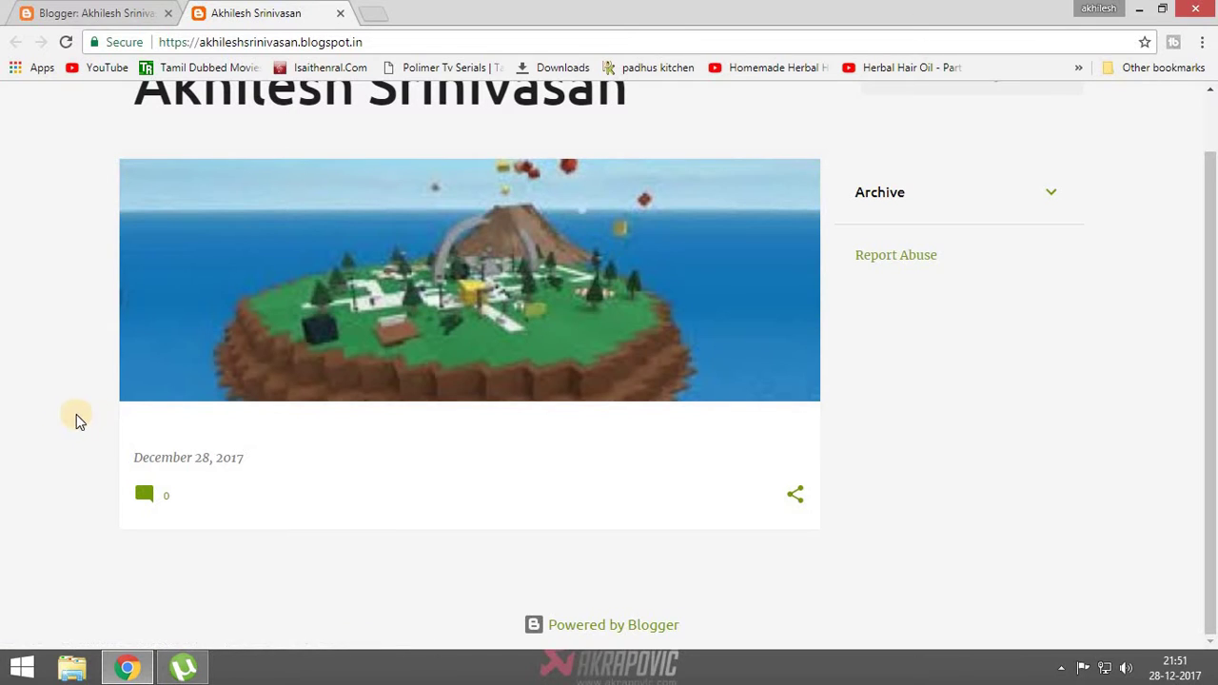
{"action": "scroll", "coordinate": [388, 439], "scroll_direction": "up", "scroll_amount": 1}
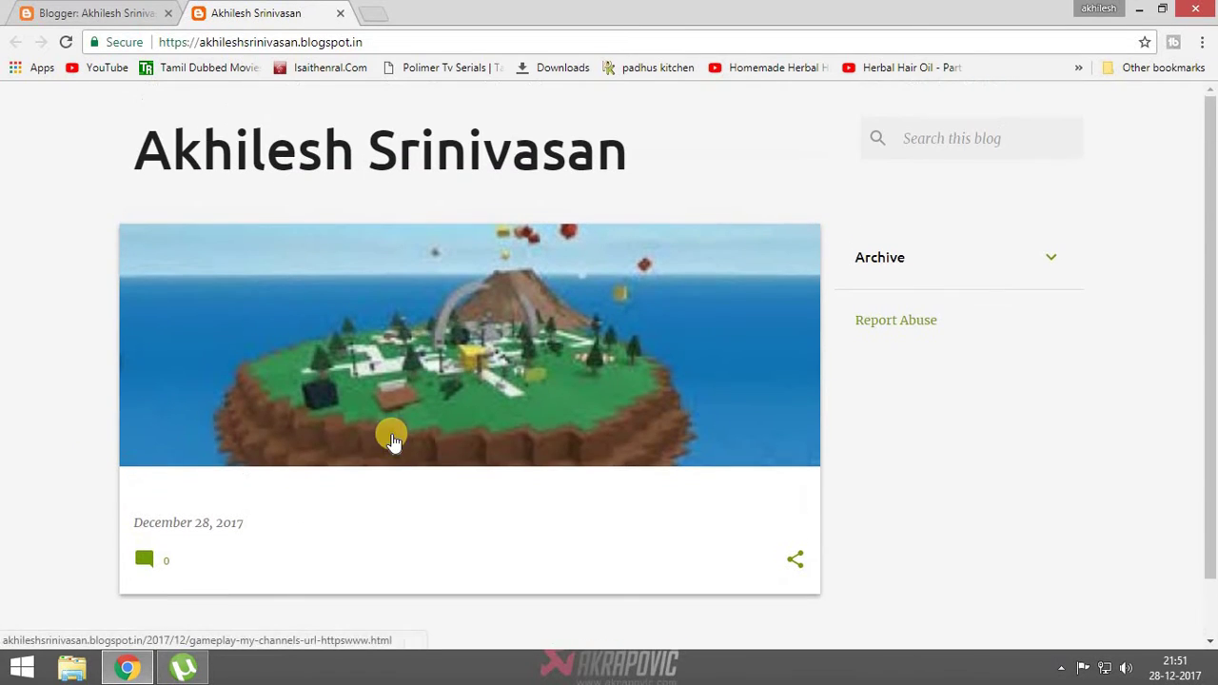
{"action": "left_click", "coordinate": [67, 42]}
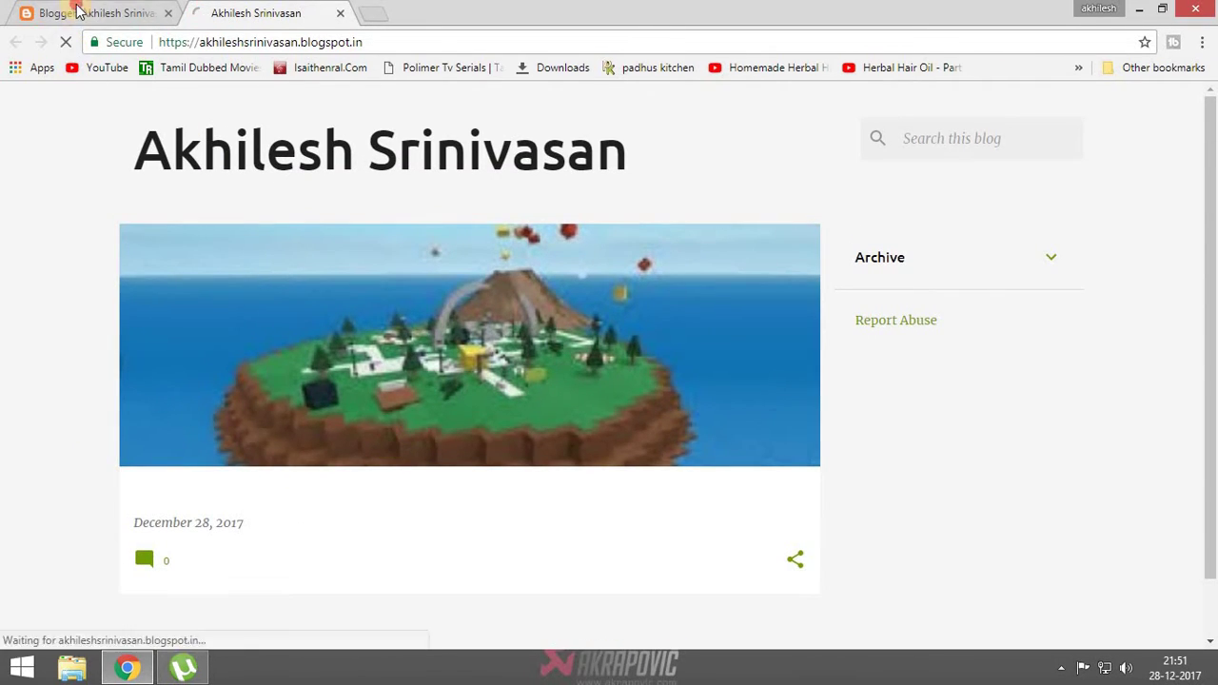
Edit the published post in Blogger, title it "Roblox Gameplay." using the text copied from its caption, and update it.
{"action": "left_click", "coordinate": [69, 13]}
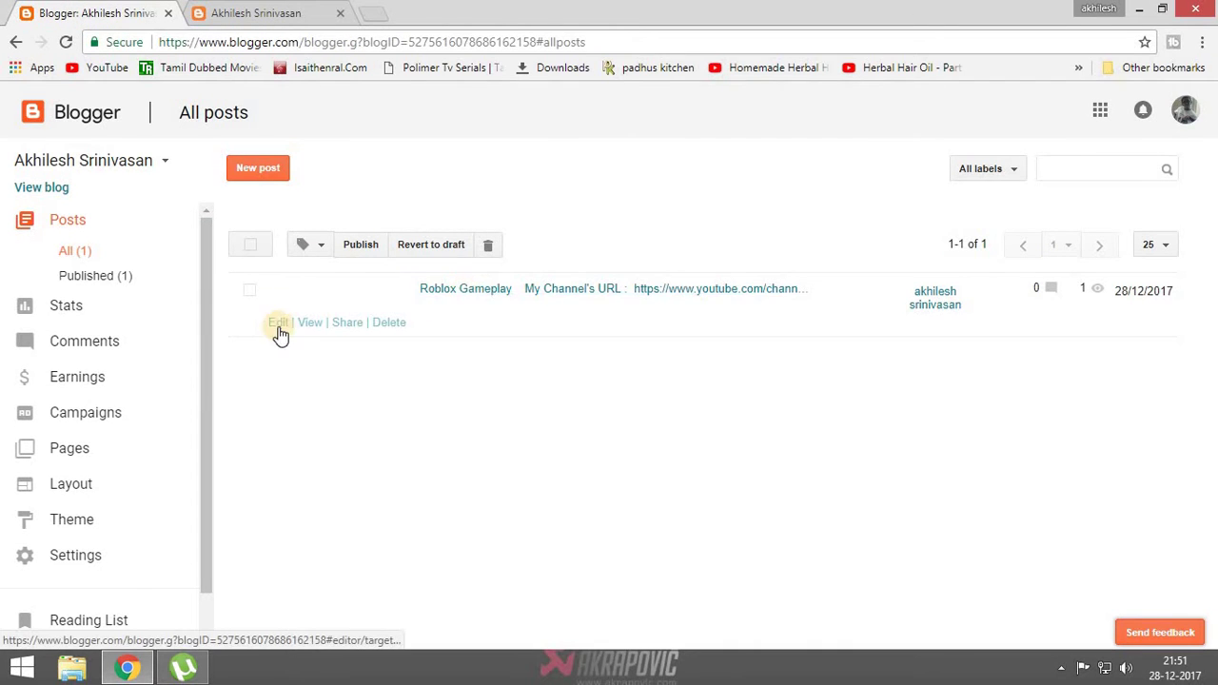
{"action": "left_click", "coordinate": [274, 323]}
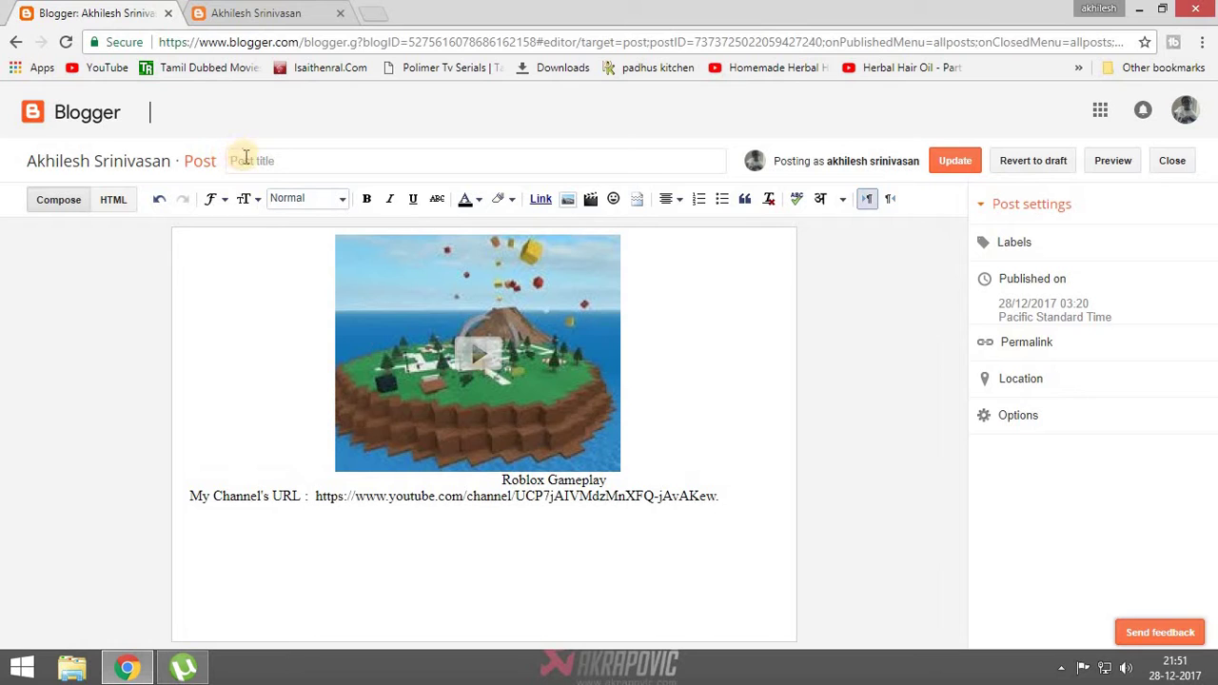
{"action": "left_click", "coordinate": [245, 160]}
{"action": "left_click_drag", "start_coordinate": [502, 478], "coordinate": [607, 479]}
{"action": "key", "text": "ctrl+c"}
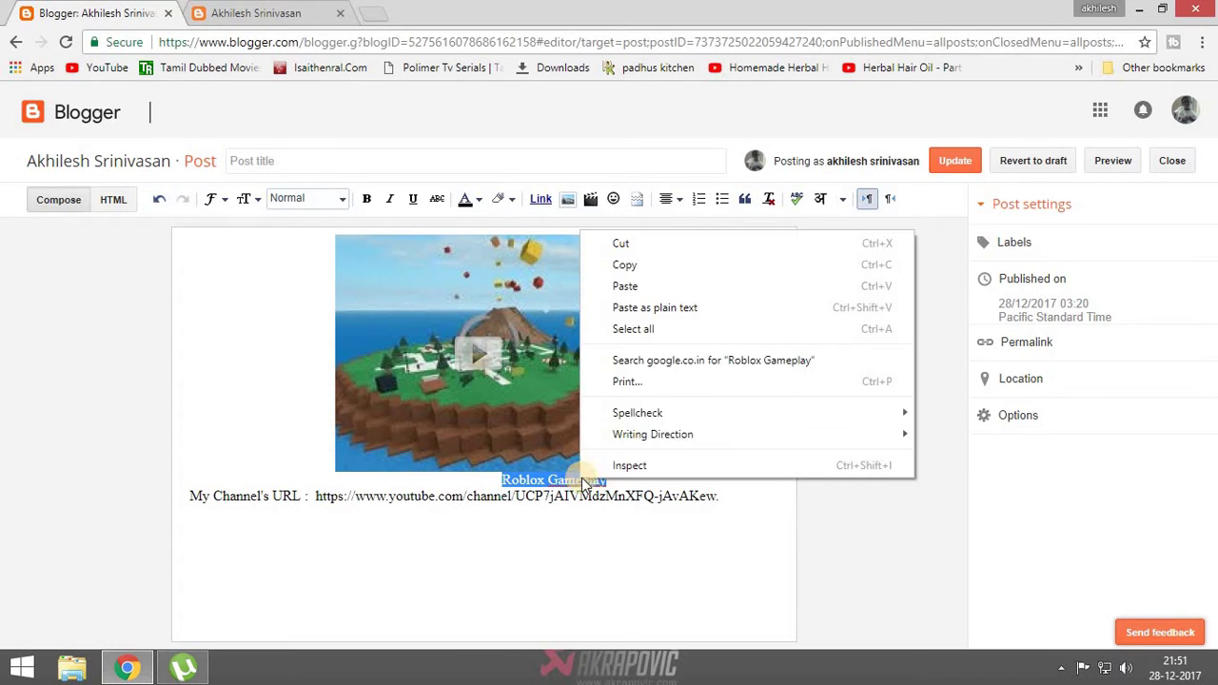
{"action": "right_click", "coordinate": [581, 478]}
{"action": "left_click", "coordinate": [245, 155]}
{"action": "right_click", "coordinate": [251, 157]}
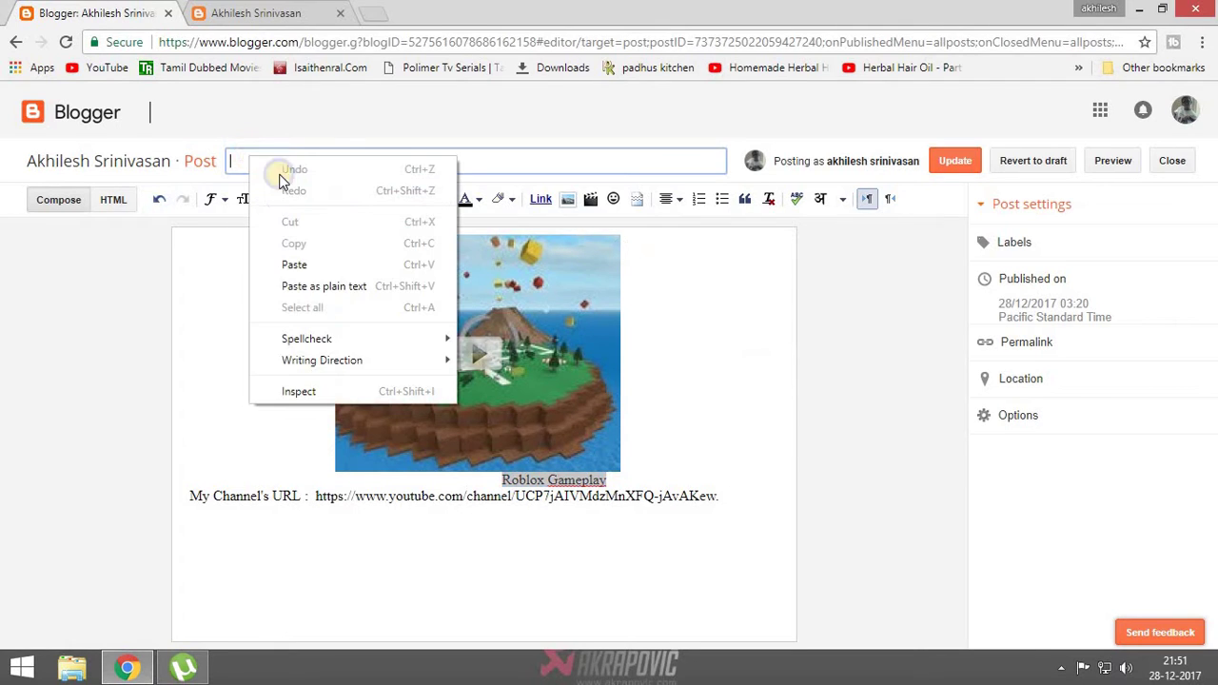
{"action": "left_click", "coordinate": [290, 189]}
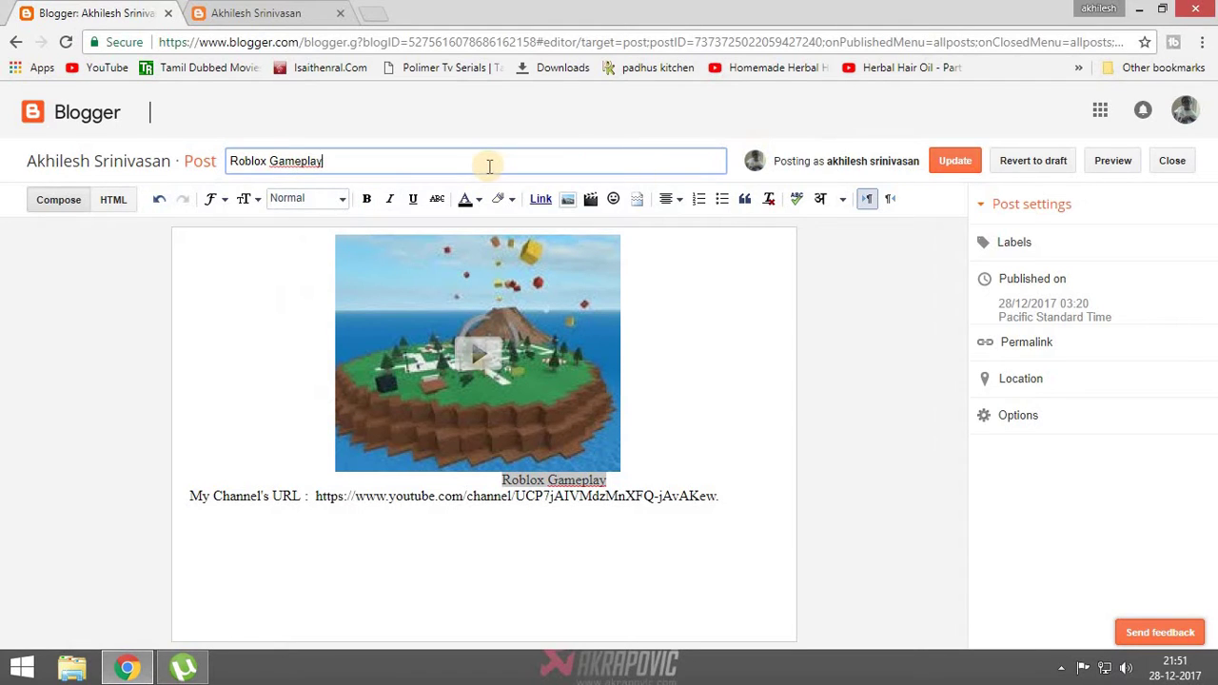
{"action": "left_click", "coordinate": [958, 163]}
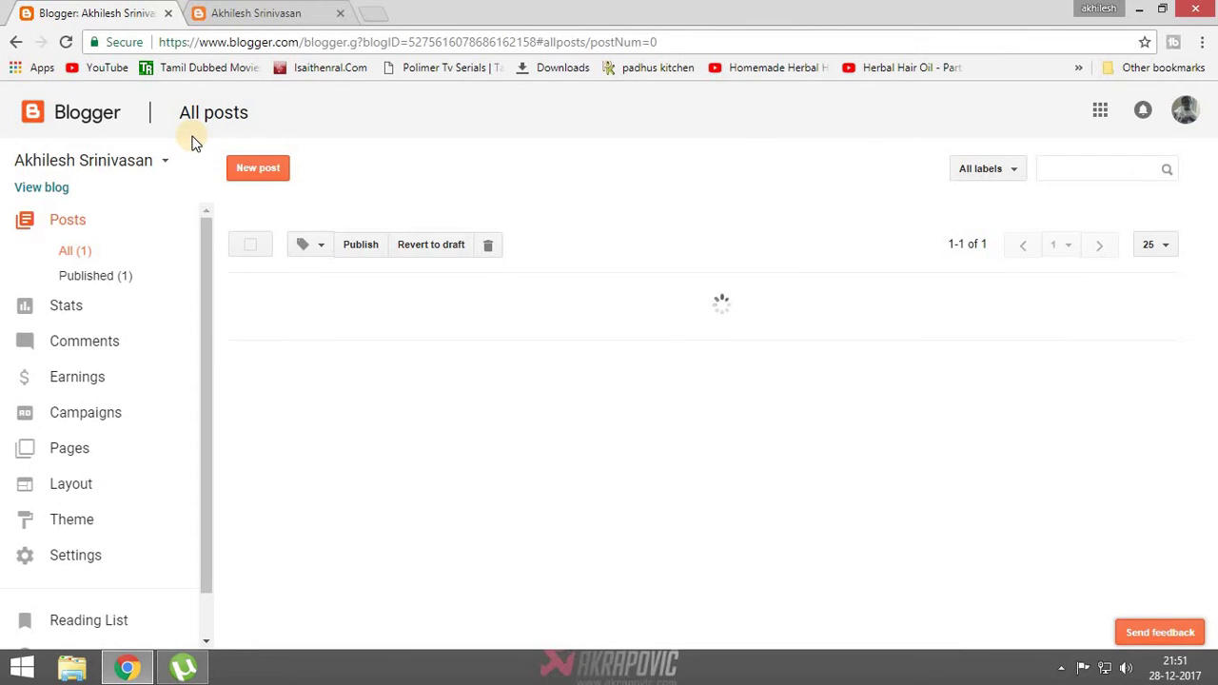
View the public blog again and refresh it to check the post's new title.
{"action": "left_click", "coordinate": [41, 187]}
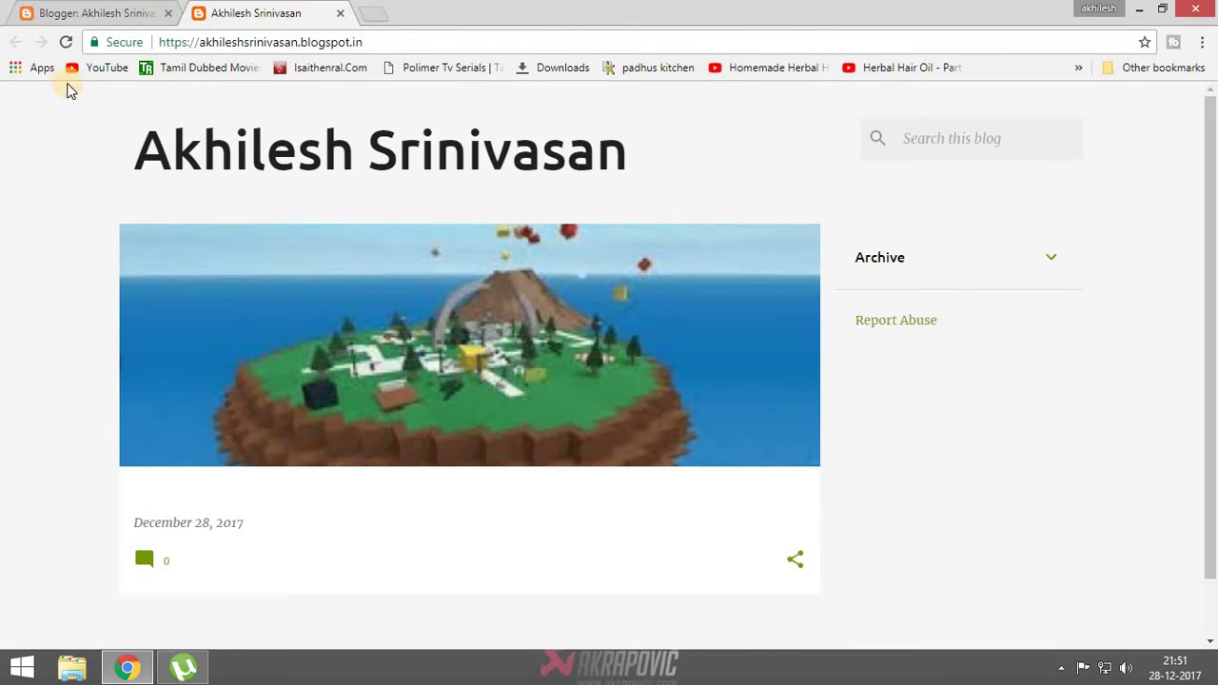
{"action": "left_click", "coordinate": [66, 41]}
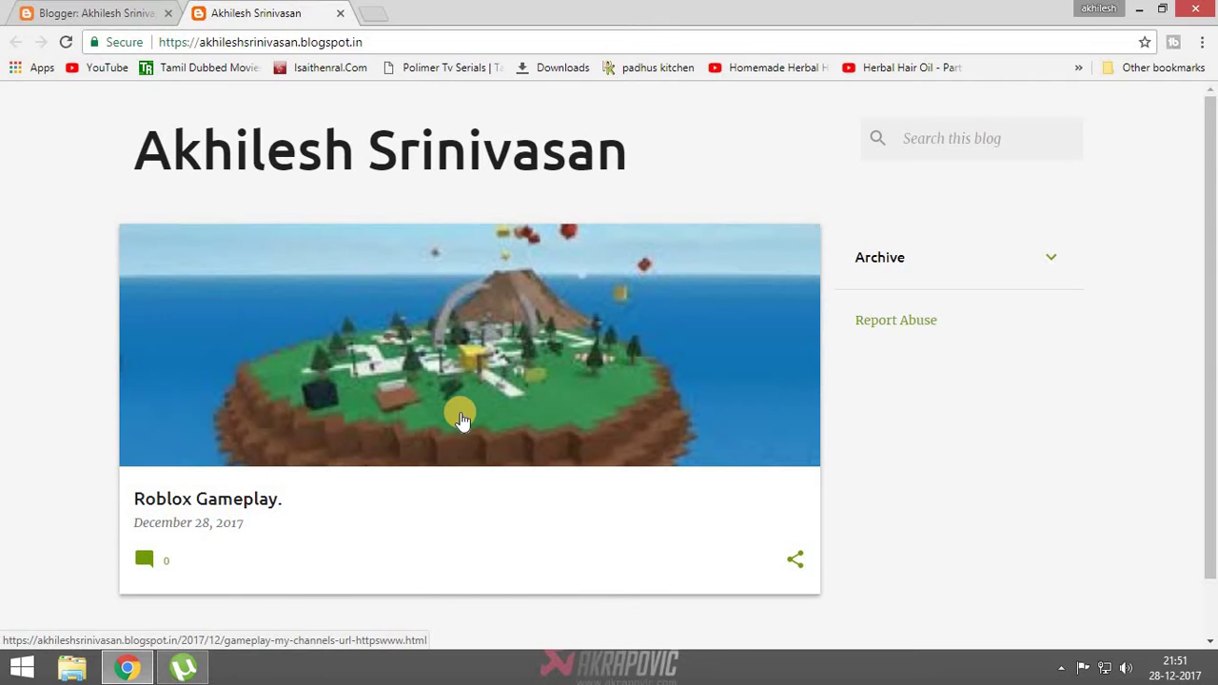
{"action": "scroll", "coordinate": [466, 423], "scroll_direction": "down", "scroll_amount": 1}
{"action": "scroll", "coordinate": [543, 424], "scroll_direction": "up", "scroll_amount": 1}
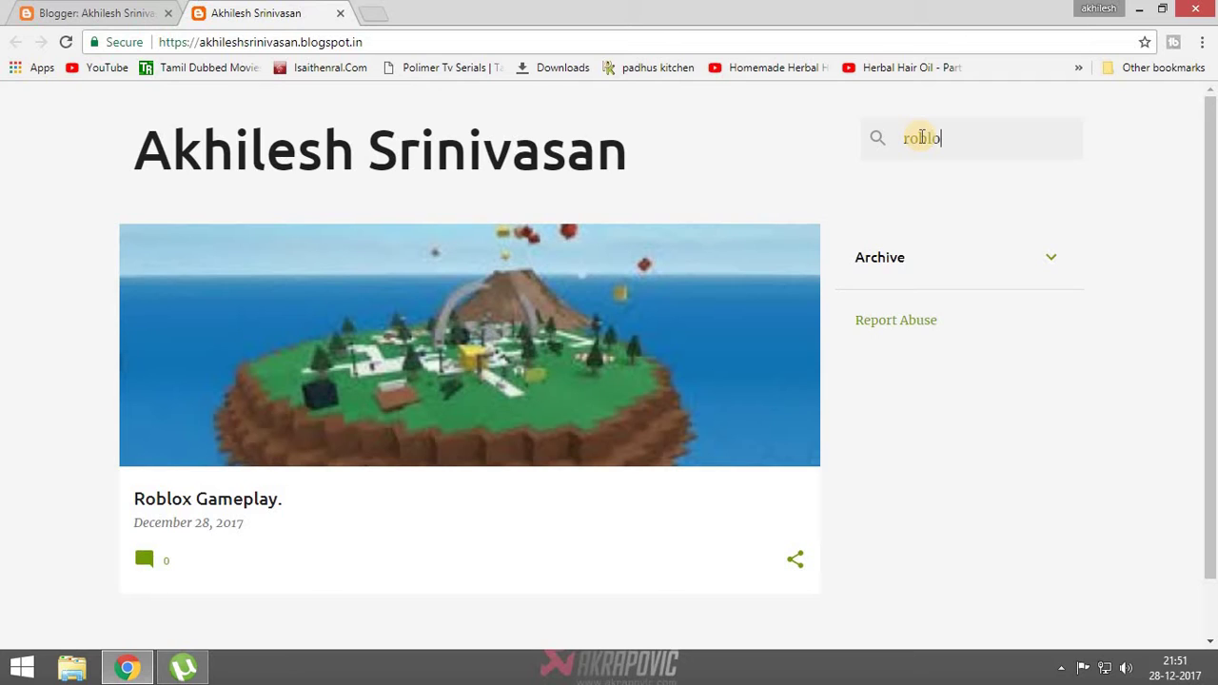
Search the blog for "roblox" and look over the matching posts.
{"action": "key", "text": "Return"}
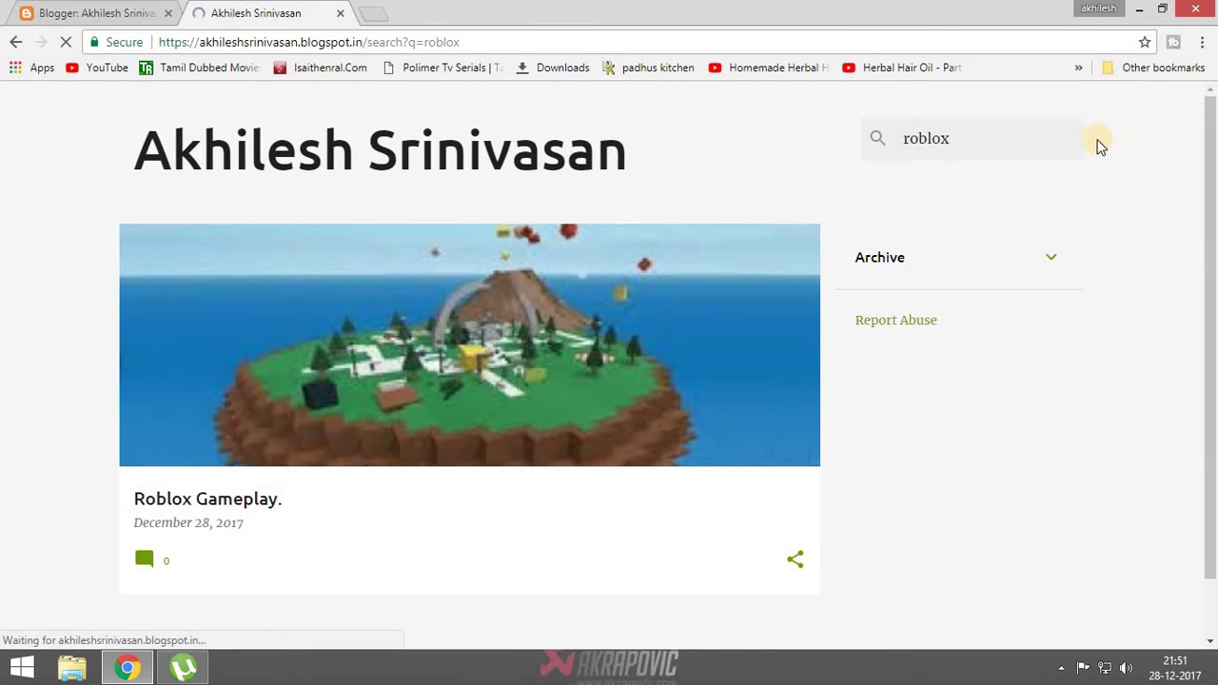
{"action": "scroll", "coordinate": [253, 367], "scroll_direction": "down", "scroll_amount": 1}
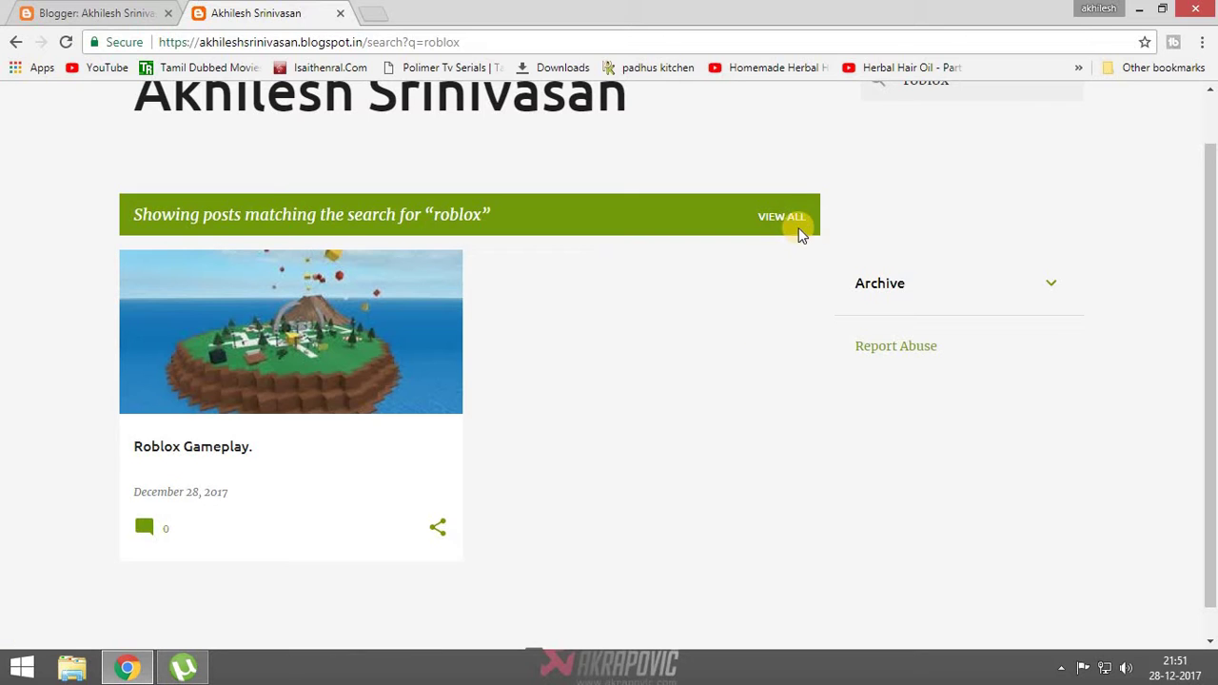
{"action": "scroll", "coordinate": [285, 362], "scroll_direction": "up", "scroll_amount": 1}
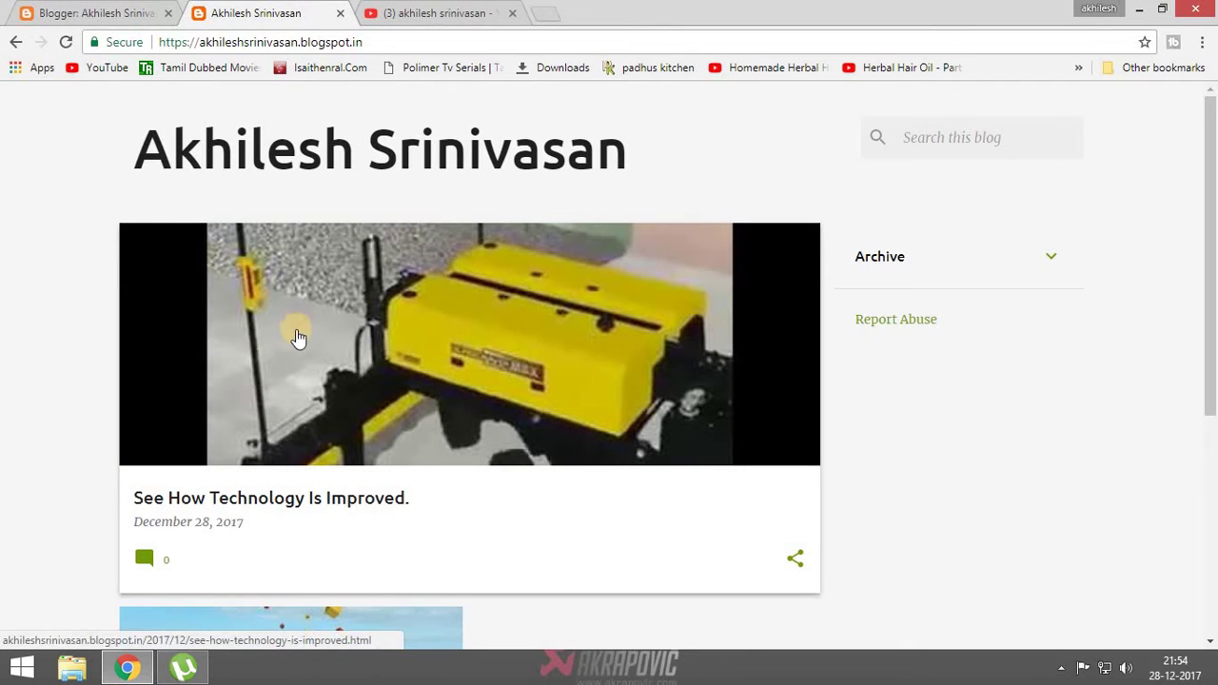
Examine the blog's home page, comparing how the "See How Technology Is Improved." and "Roblox Gameplay." posts are laid out.
{"action": "scroll", "coordinate": [238, 442], "scroll_direction": "down", "scroll_amount": 3}
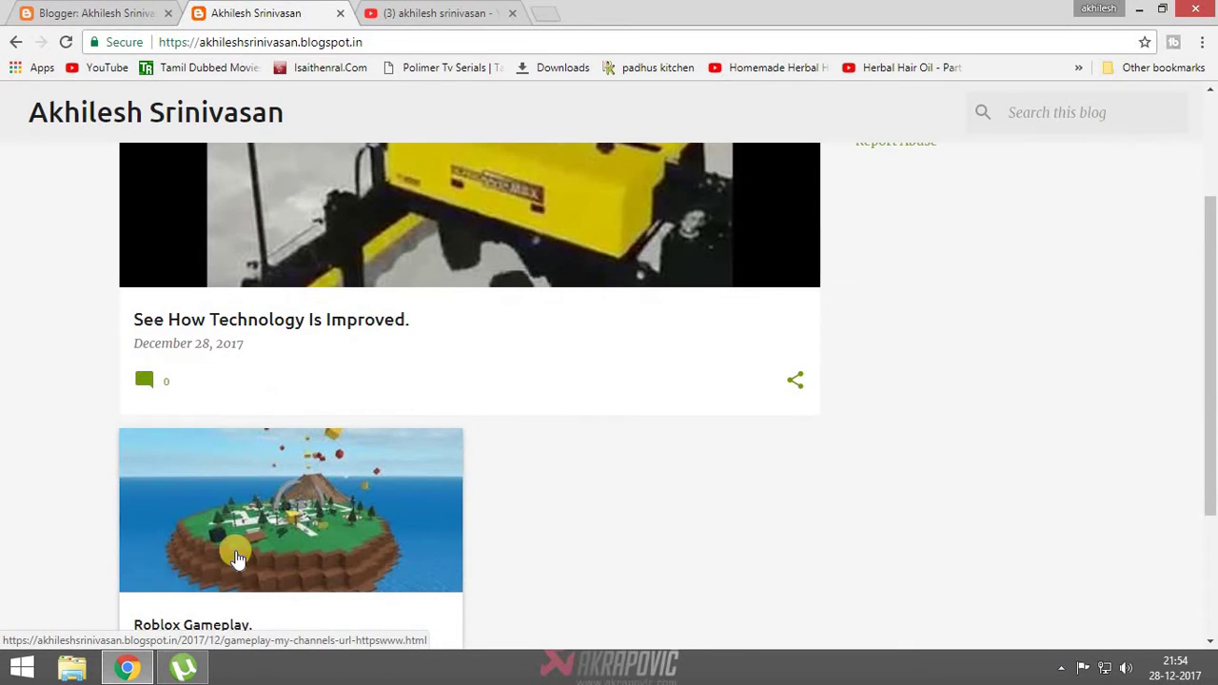
{"action": "scroll", "coordinate": [238, 557], "scroll_direction": "down", "scroll_amount": 1}
{"action": "scroll", "coordinate": [380, 514], "scroll_direction": "up", "scroll_amount": 3}
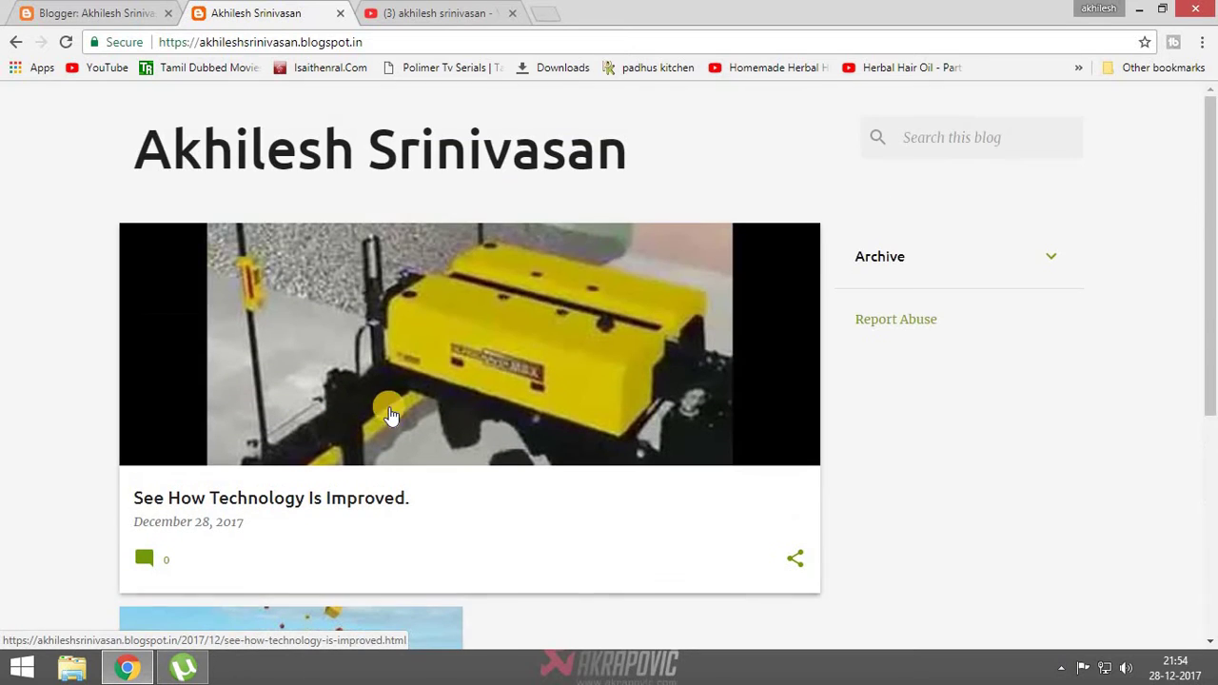
{"action": "scroll", "coordinate": [492, 412], "scroll_direction": "down", "scroll_amount": 4}
{"action": "scroll", "coordinate": [494, 419], "scroll_direction": "up", "scroll_amount": 3}
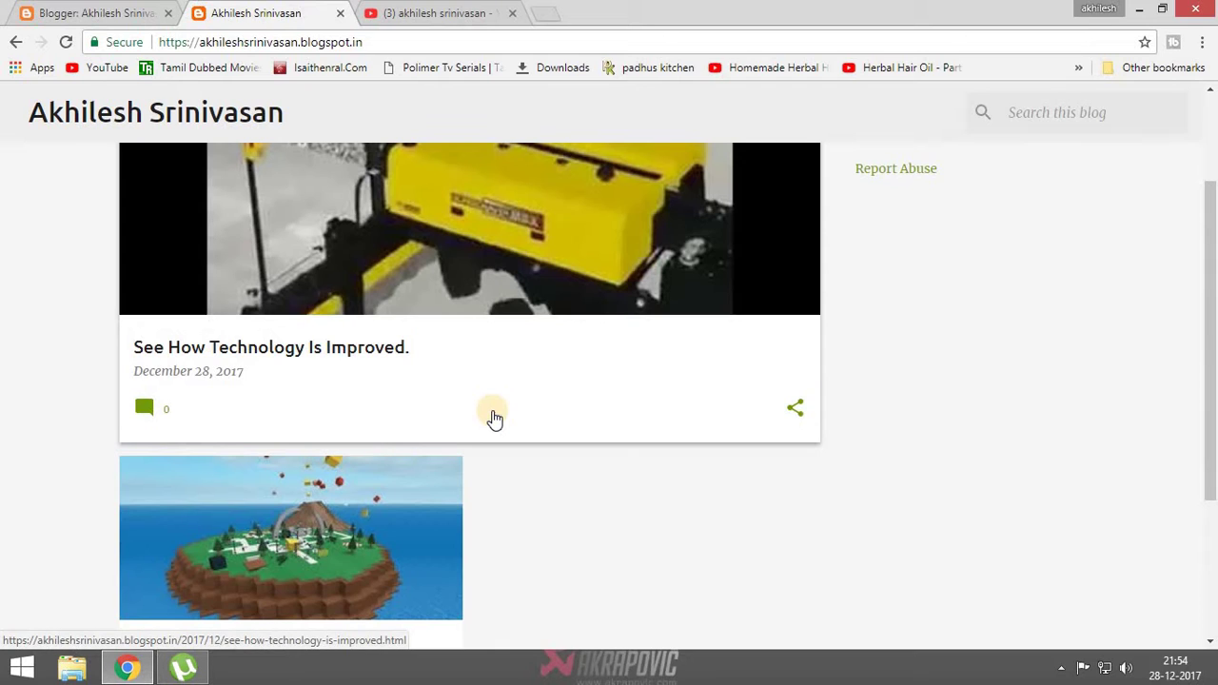
{"action": "scroll", "coordinate": [493, 419], "scroll_direction": "down", "scroll_amount": 3}
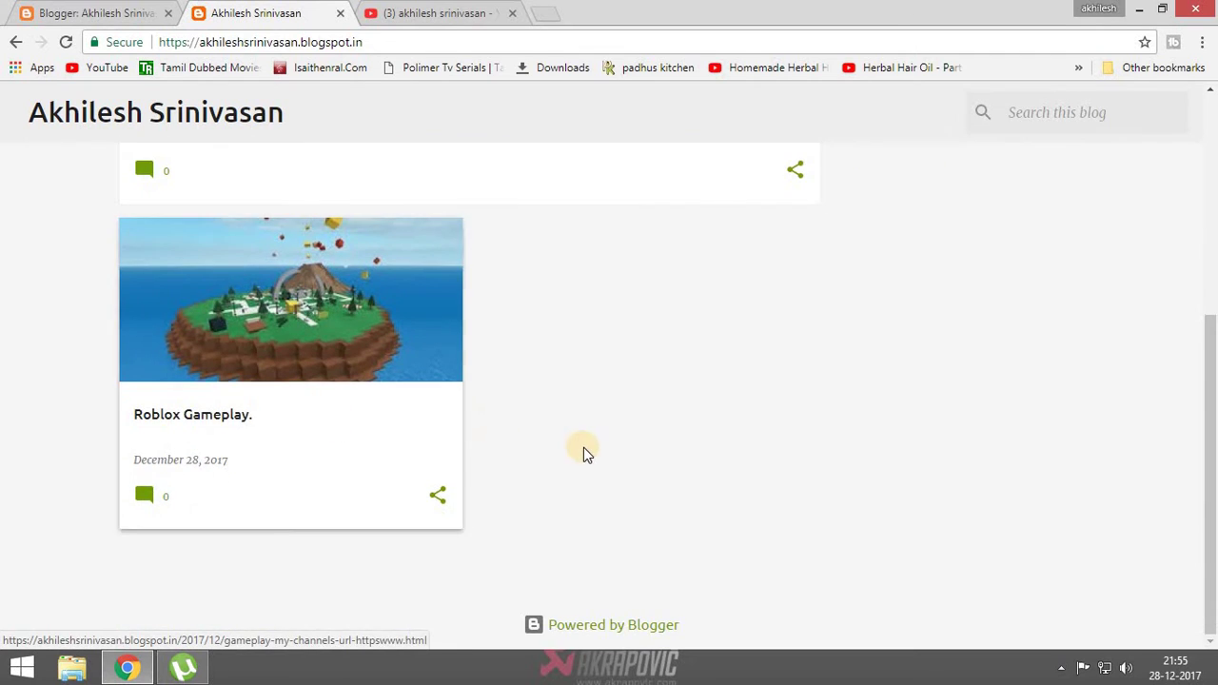
{"action": "scroll", "coordinate": [688, 435], "scroll_direction": "up", "scroll_amount": 3}
{"action": "scroll", "coordinate": [688, 436], "scroll_direction": "up", "scroll_amount": 2}
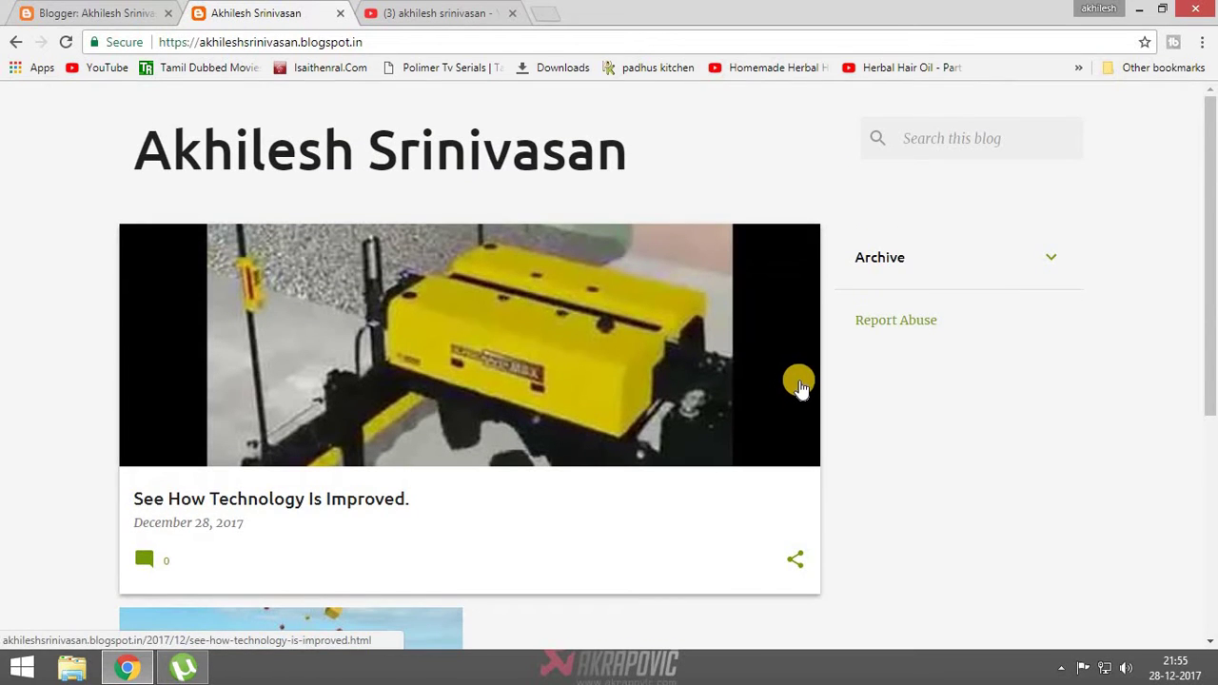